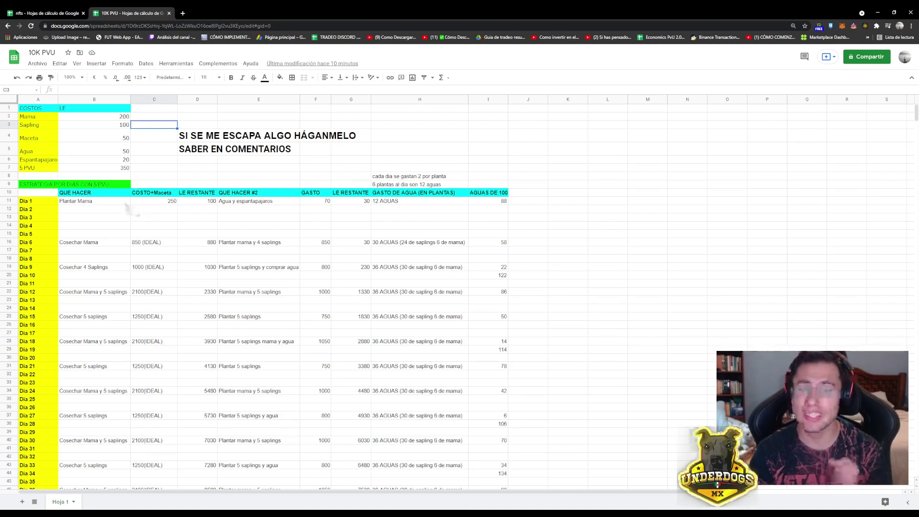
# - Examine the LE costs listed in B2 to B7 for Mama, Sapling, Maceta, Agua, Espantapajaro and 5 PVU
pyautogui.click(98, 122)
pyautogui.press('Down')
pyautogui.press('Down')
pyautogui.press('Down')
pyautogui.press('Down')
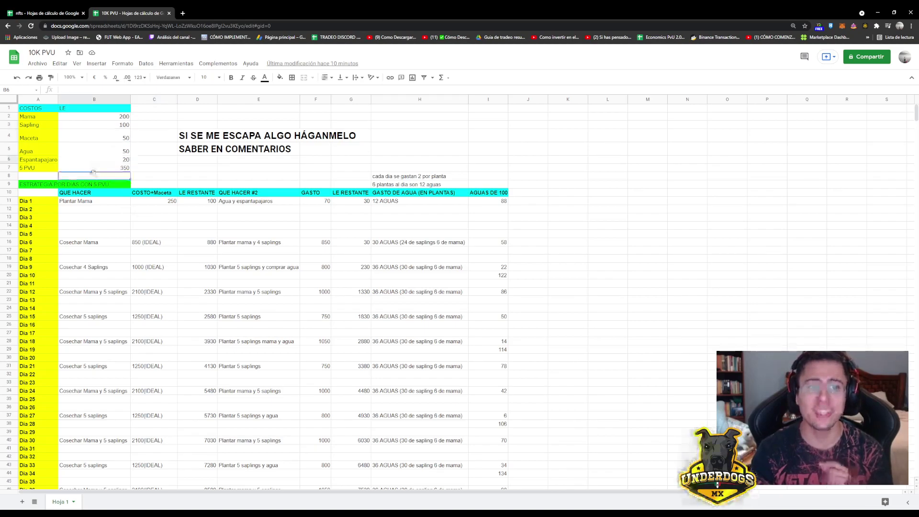
pyautogui.click(92, 119)
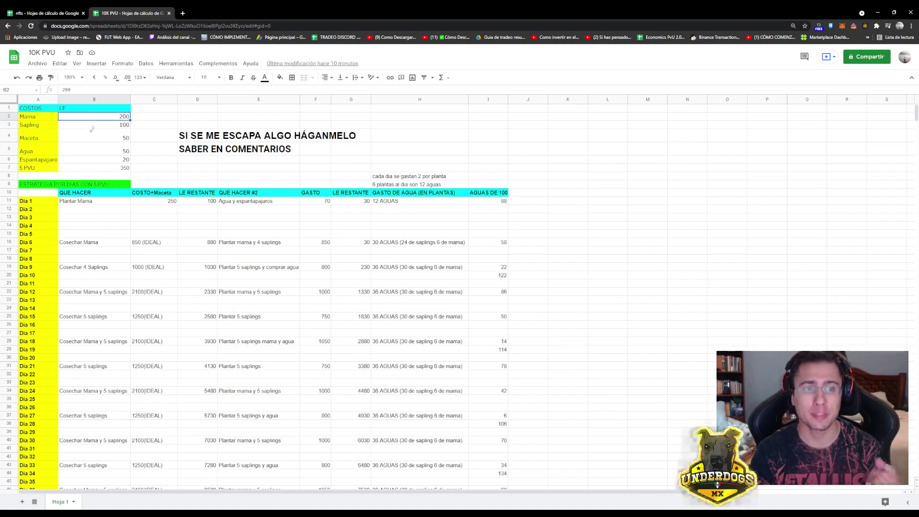
pyautogui.click(92, 128)
pyautogui.click(92, 139)
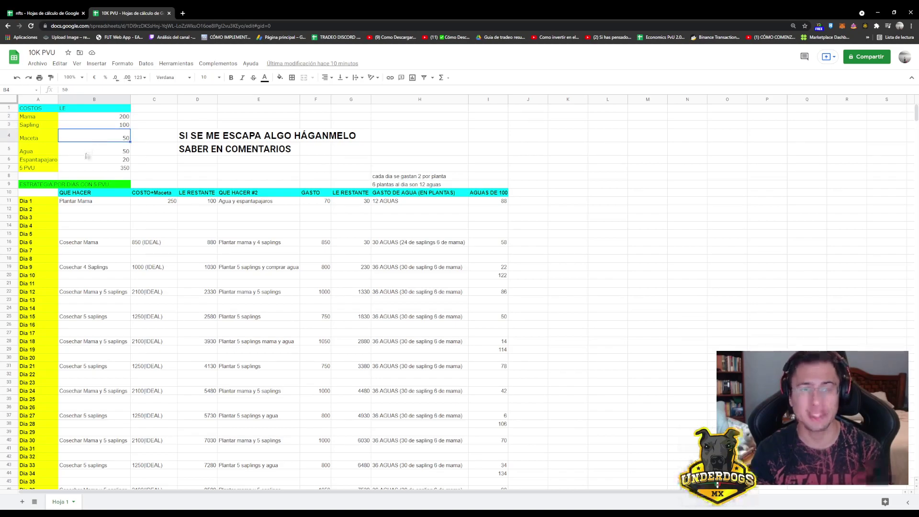
pyautogui.click(88, 153)
pyautogui.click(89, 160)
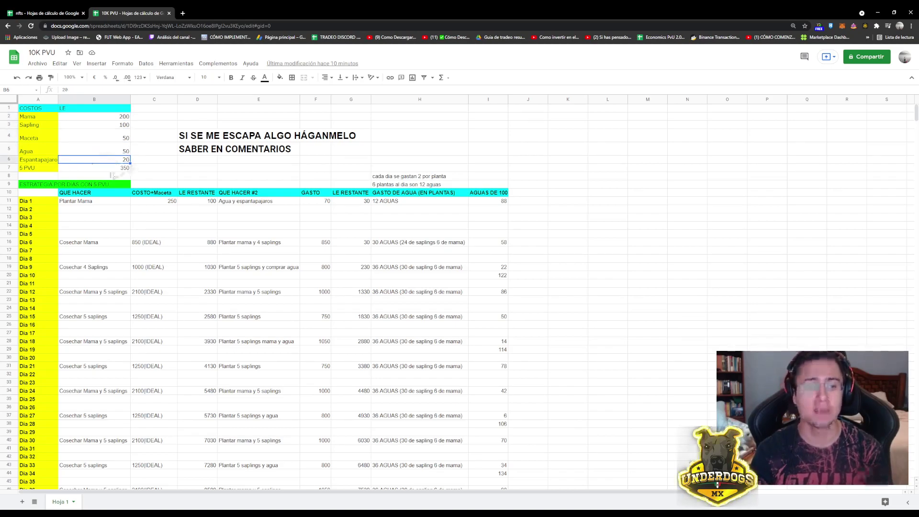
pyautogui.click(96, 169)
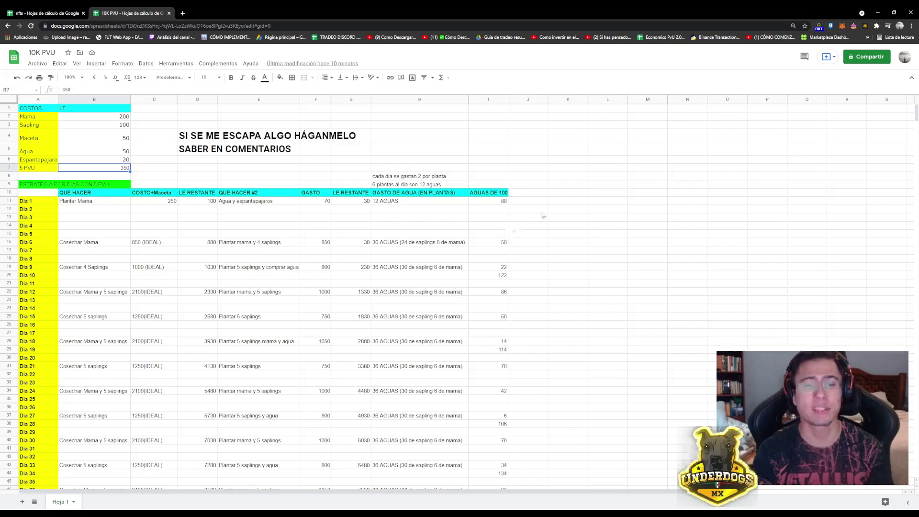
# - Examine the Día 1 row's planting action, cost, spending and remaining LE, and compare it with the 5 PVU starting budget
pyautogui.click(37, 202)
pyautogui.click(72, 204)
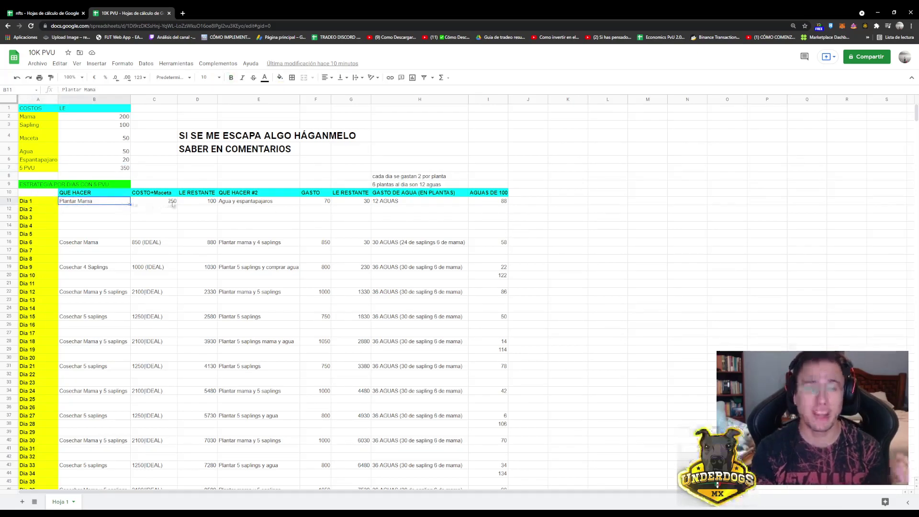
pyautogui.click(165, 202)
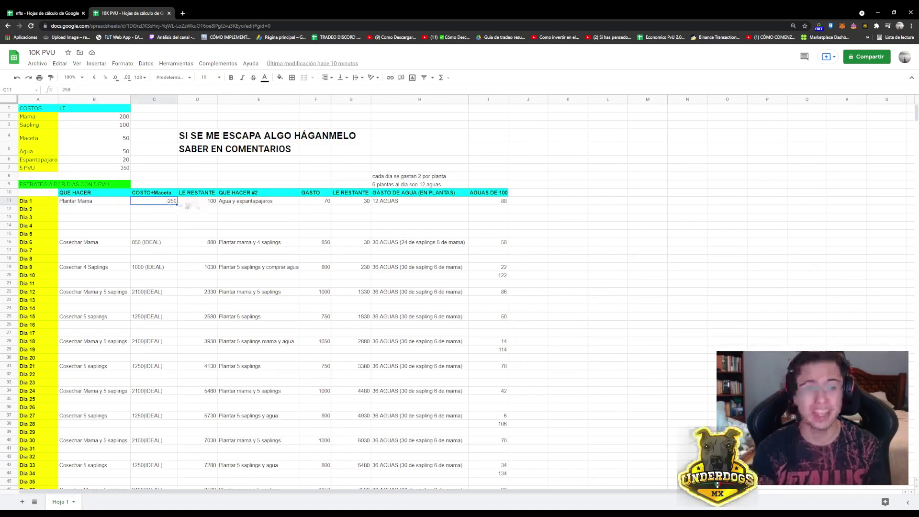
pyautogui.click(135, 215)
pyautogui.click(197, 203)
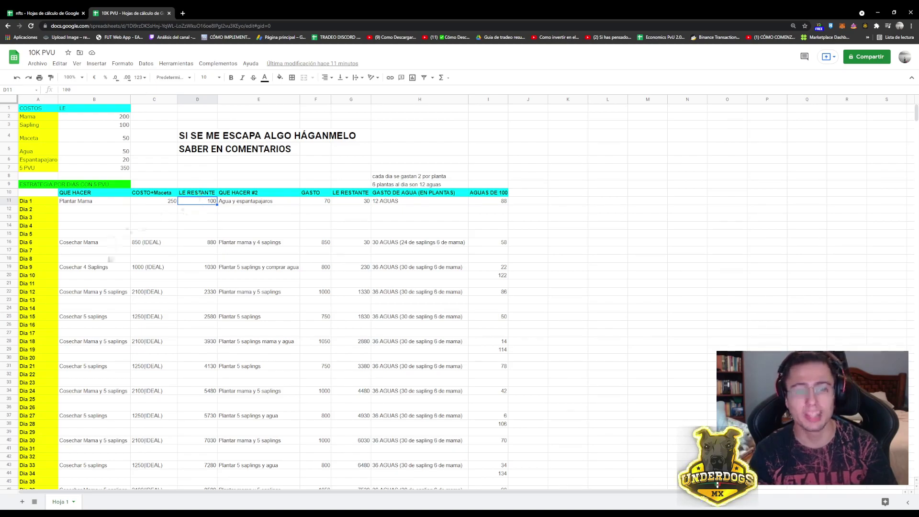
pyautogui.scroll(-2, 182, 266)
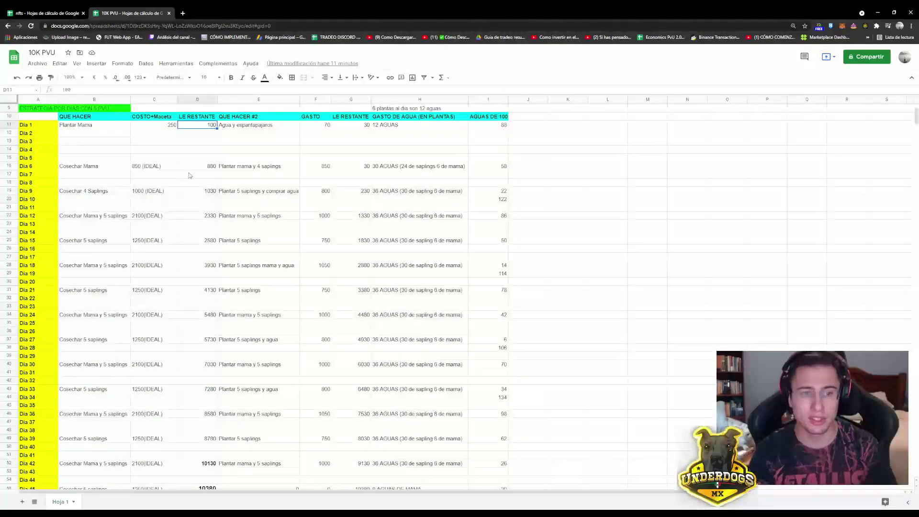
pyautogui.click(322, 126)
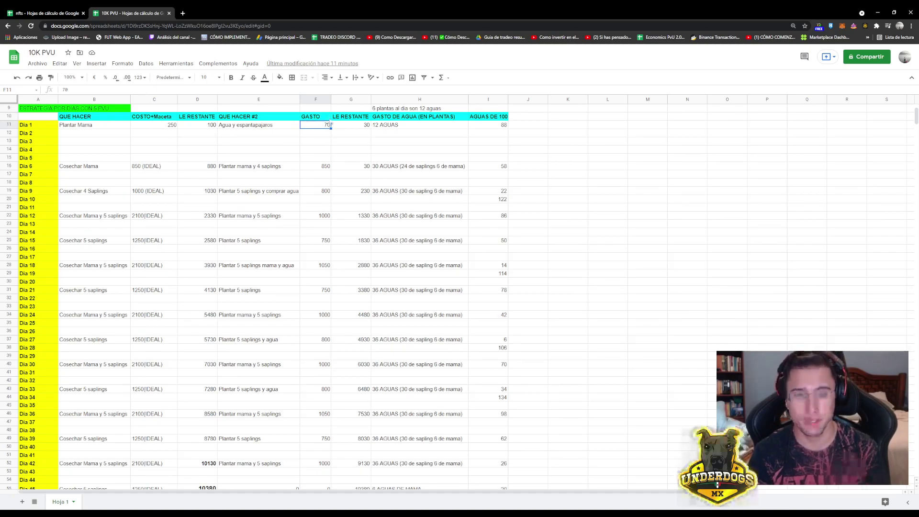
pyautogui.click(355, 127)
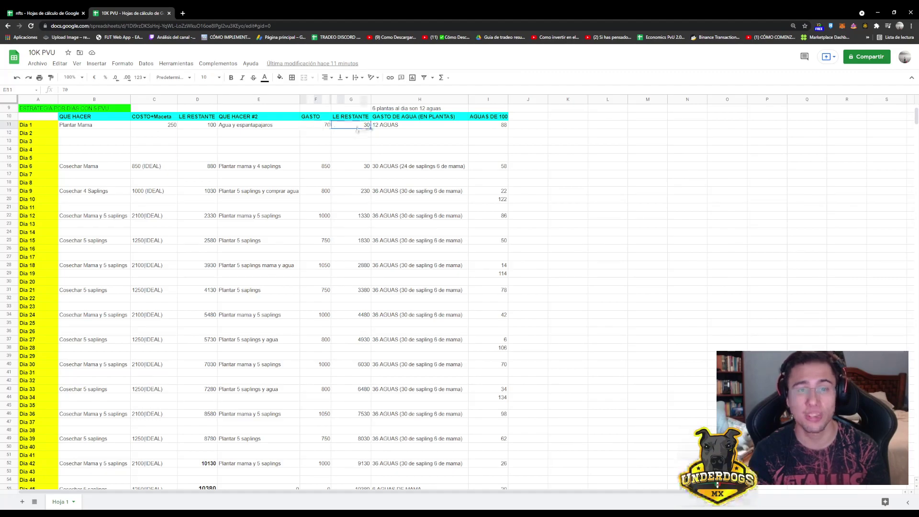
pyautogui.scroll(3, 360, 129)
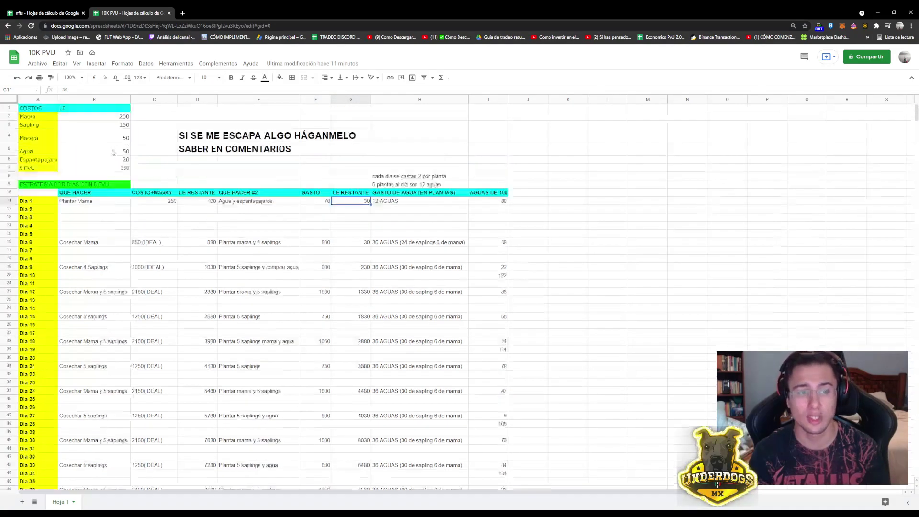
pyautogui.click(115, 168)
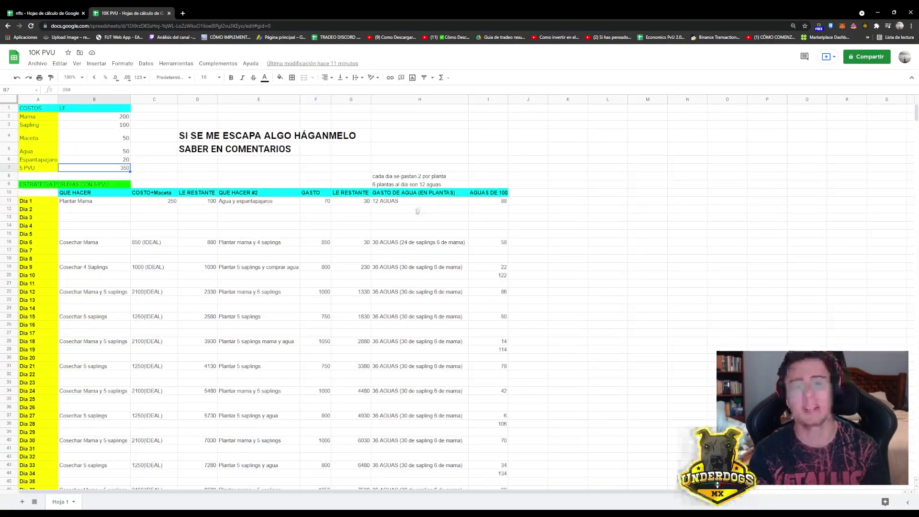
# - Examine the water use and remaining water for Día 1, and the remaining water for Día 6
pyautogui.click(416, 209)
pyautogui.click(416, 203)
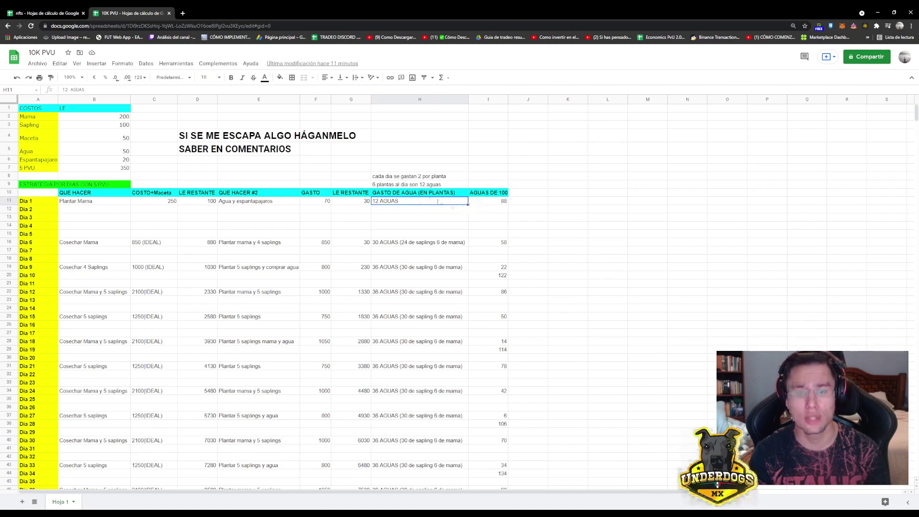
pyautogui.click(558, 203)
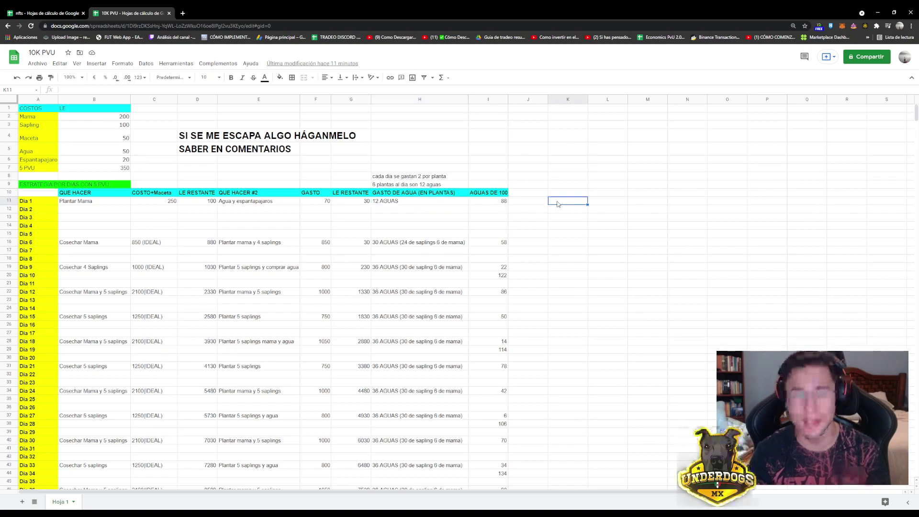
pyautogui.click(462, 201)
pyautogui.click(498, 201)
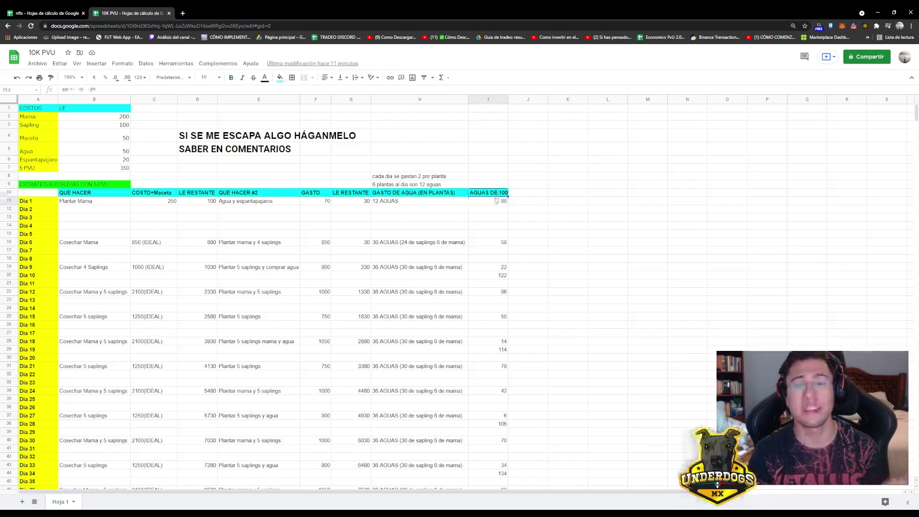
pyautogui.click(497, 242)
pyautogui.scroll(-1, 104, 223)
pyautogui.scroll(-1, 104, 223)
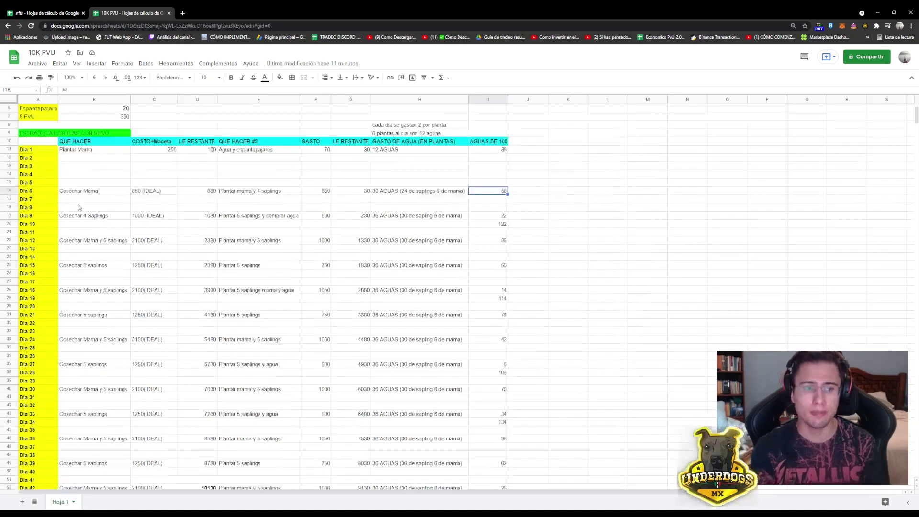
# - Clear the Día 6 Cosechar Mama amount in C16, and undo the last two changes
pyautogui.click(90, 195)
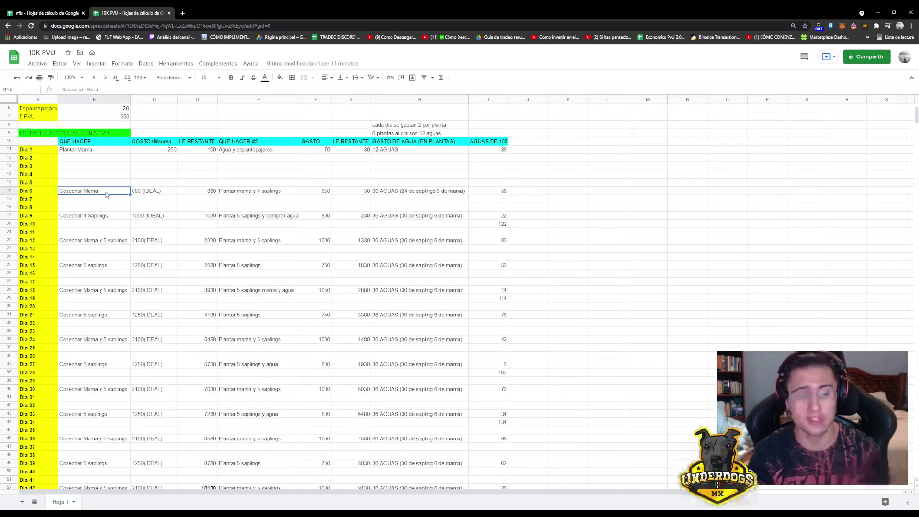
pyautogui.click(153, 192)
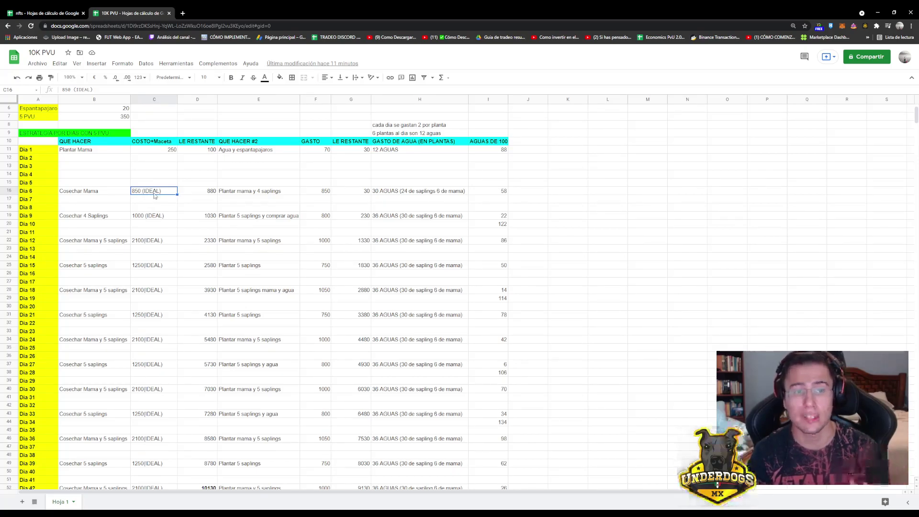
pyautogui.press('Delete')
pyautogui.hotkey('ctrl', 'z')
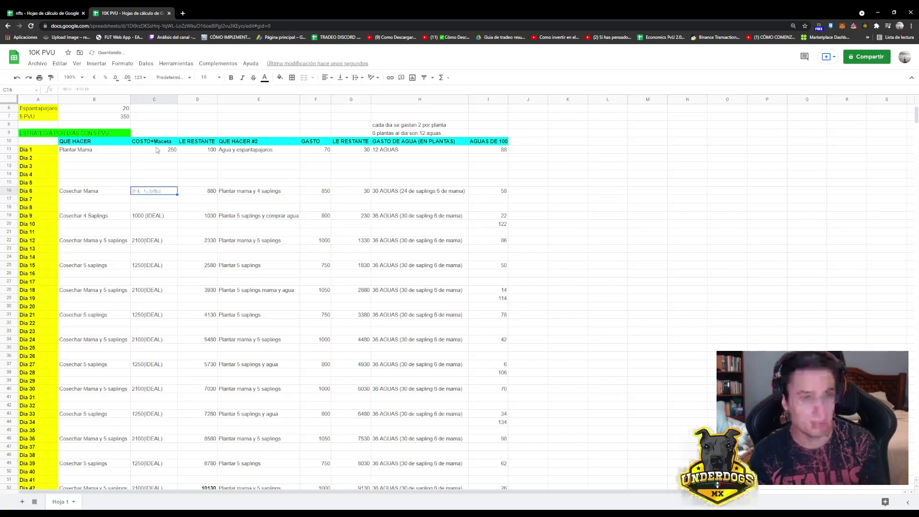
pyautogui.hotkey('ctrl', 'z')
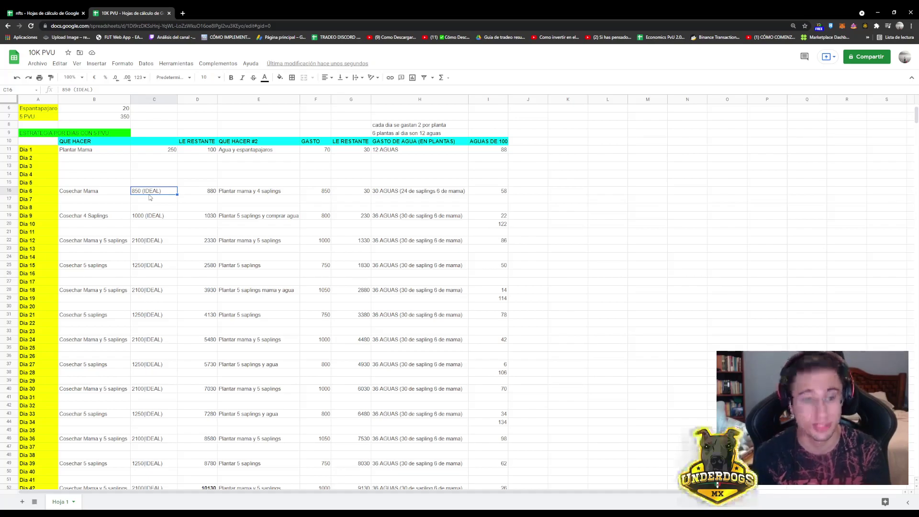
pyautogui.moveTo(149, 193); pyautogui.dragTo(237, 110)
pyautogui.rightClick(236, 111)
pyautogui.press('Escape')
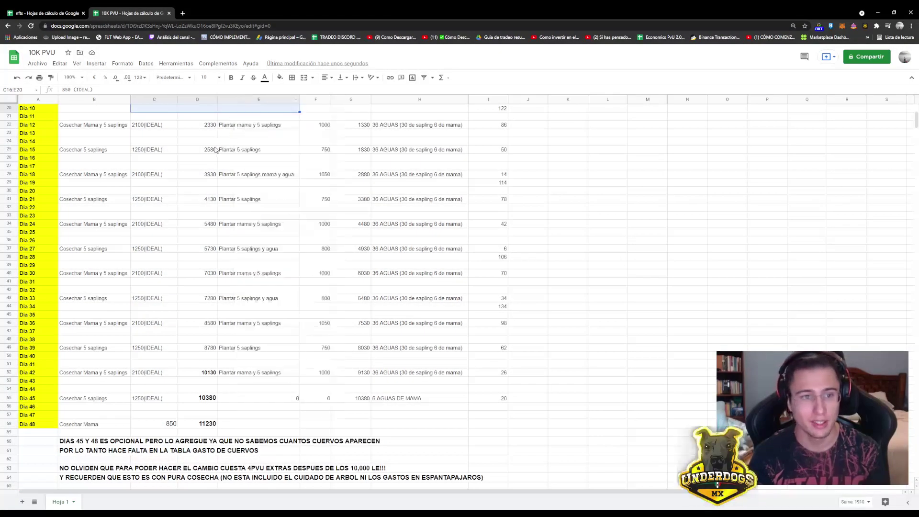
pyautogui.click(215, 150)
pyautogui.scroll(5, 210, 157)
# - Examine the Día 6 row's harvest income, replanting action, spending, remaining LE, water use and remaining water
pyautogui.click(190, 218)
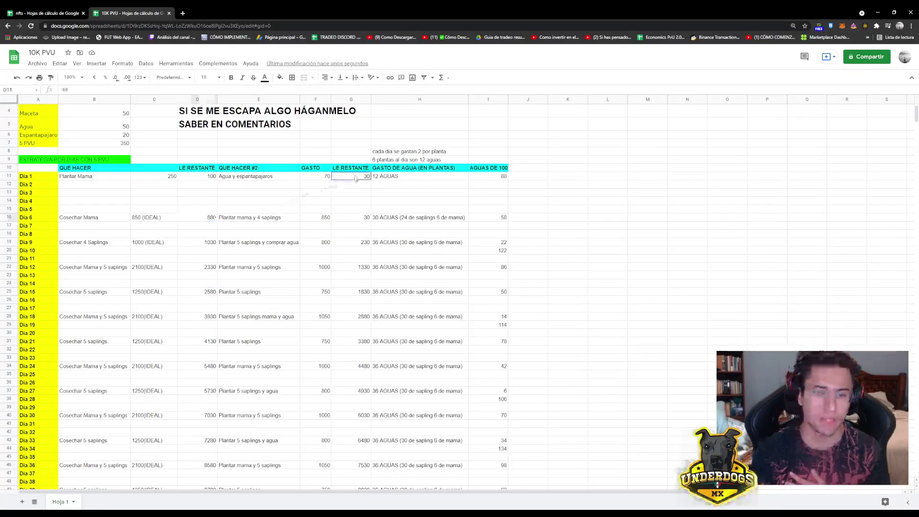
pyautogui.click(149, 220)
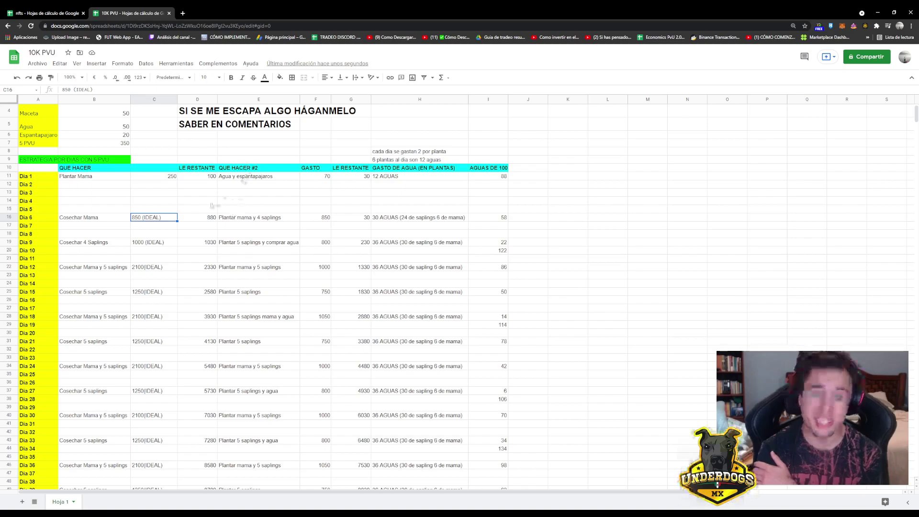
pyautogui.click(230, 221)
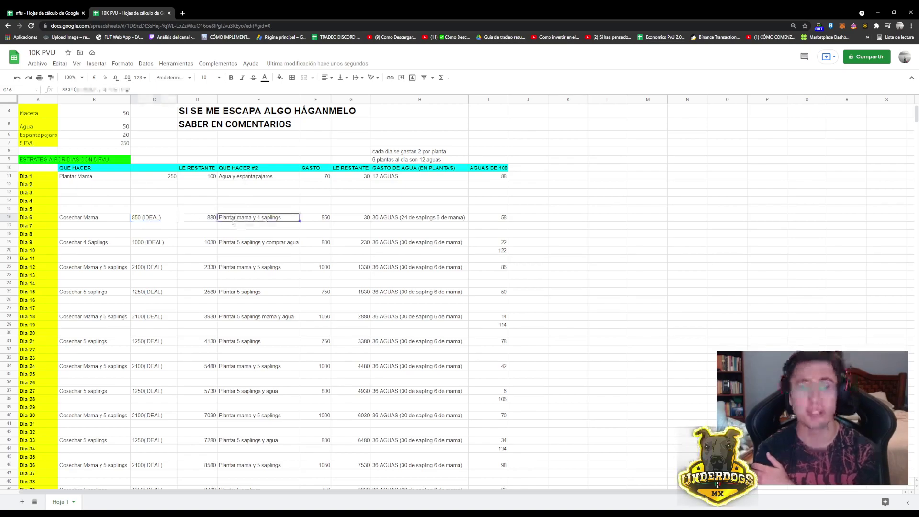
pyautogui.click(325, 221)
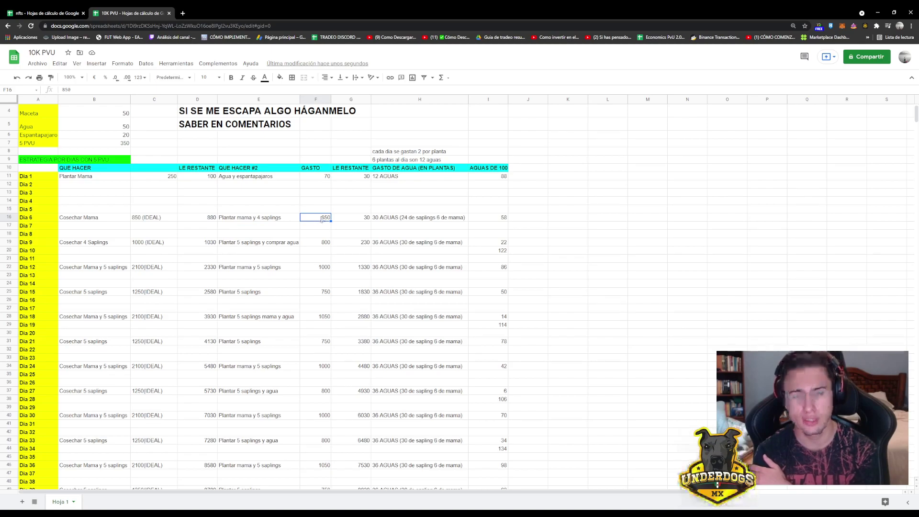
pyautogui.click(349, 220)
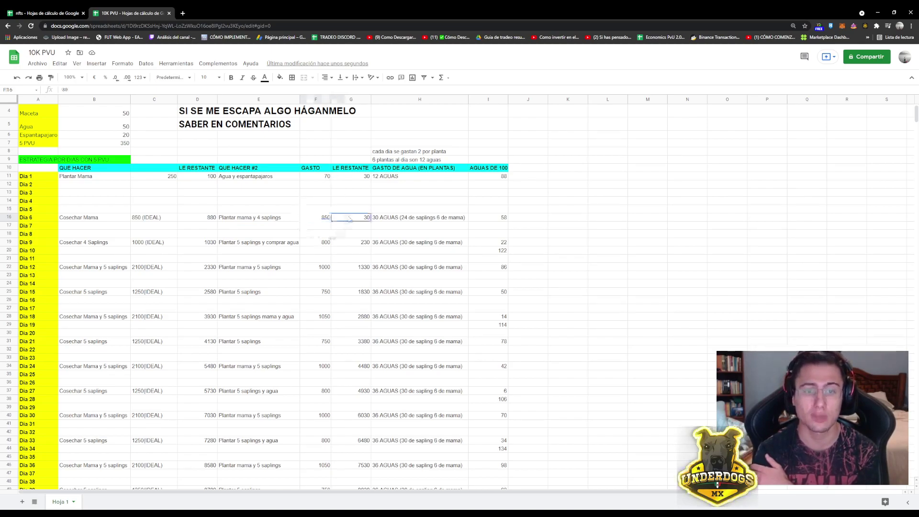
pyautogui.press('Right')
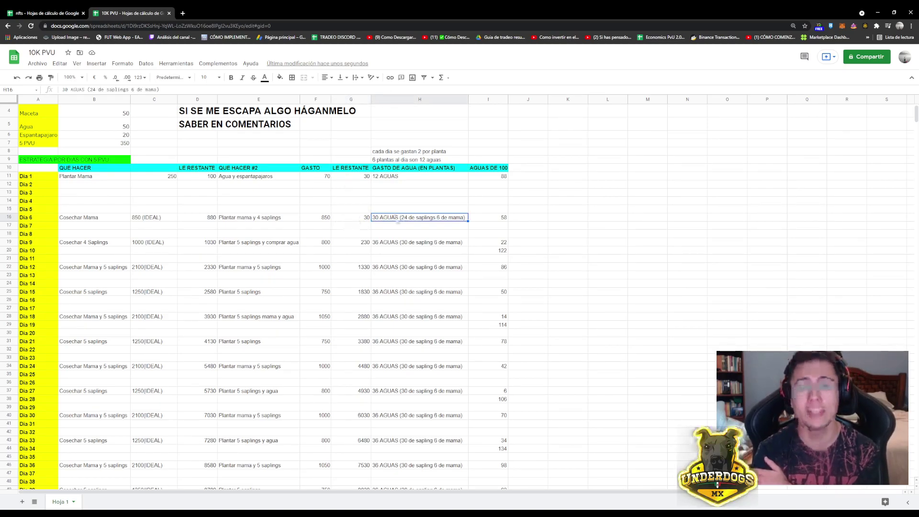
pyautogui.click(396, 209)
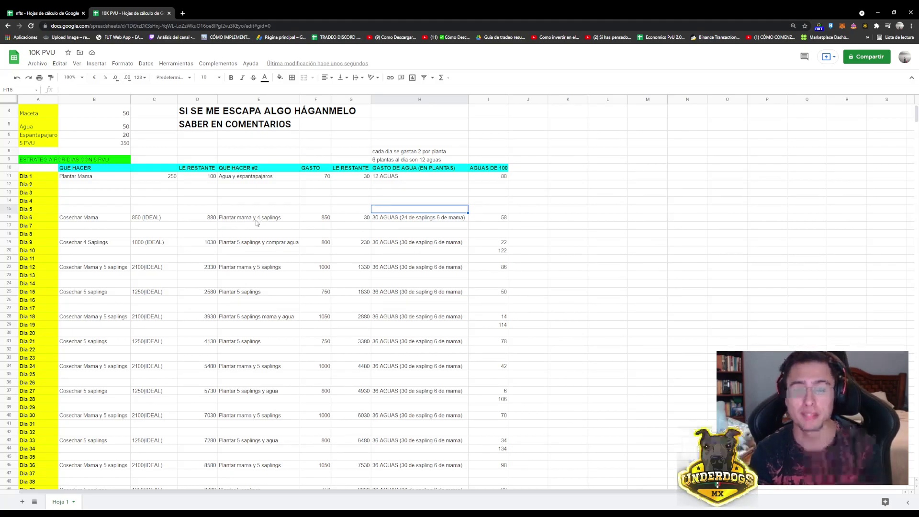
pyautogui.click(397, 219)
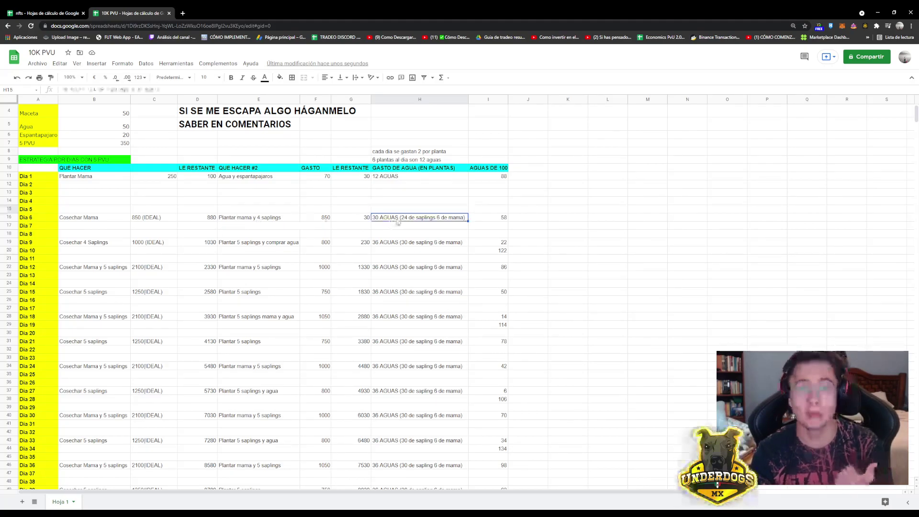
pyautogui.click(476, 221)
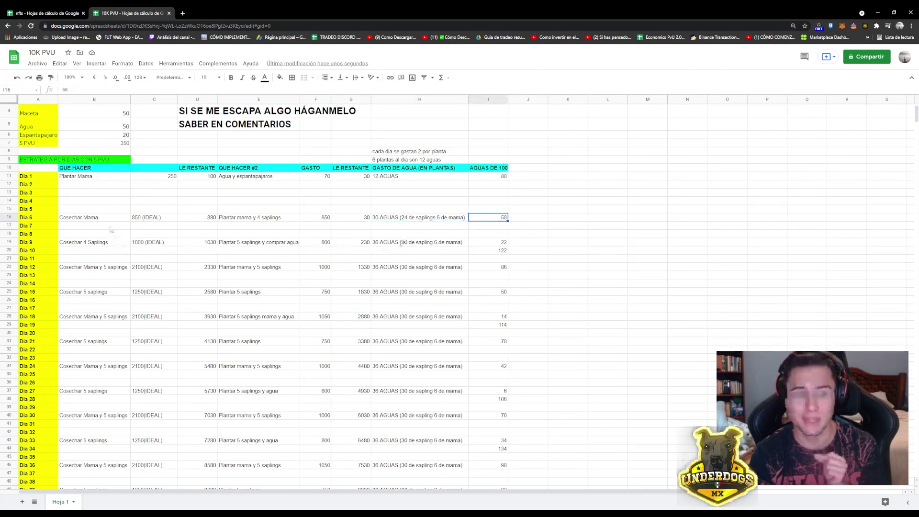
pyautogui.moveTo(94, 218); pyautogui.dragTo(94, 241)
pyautogui.click(391, 219)
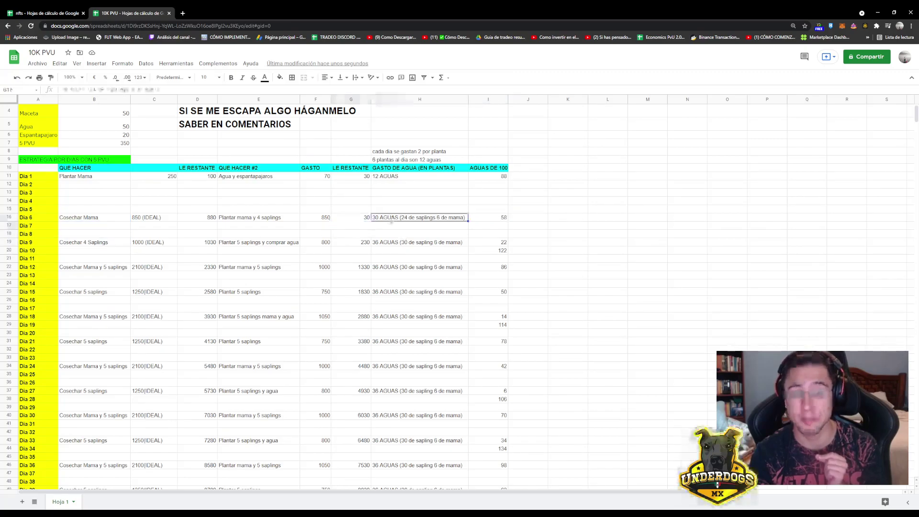
pyautogui.click(484, 218)
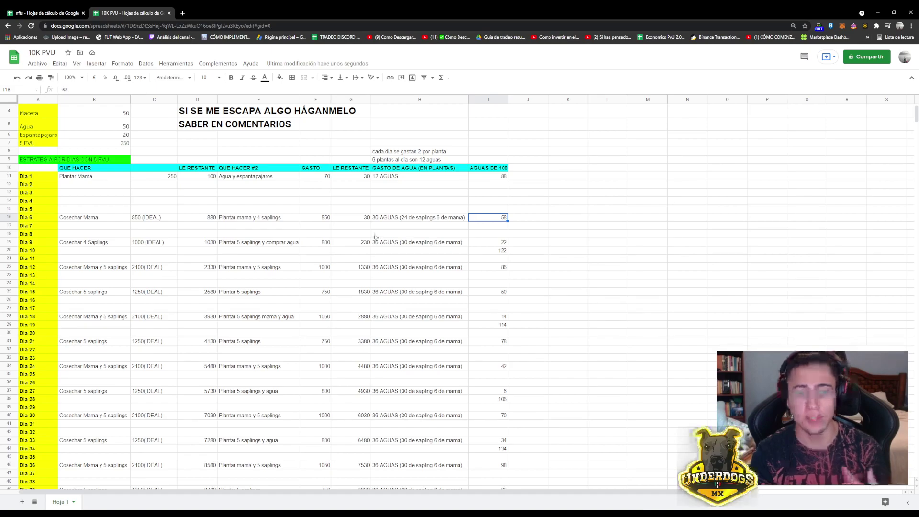
# - Examine the Día 9 sapling harvest, its income and the LE restante before replanting, relating it to the Día 6 planting
pyautogui.click(93, 245)
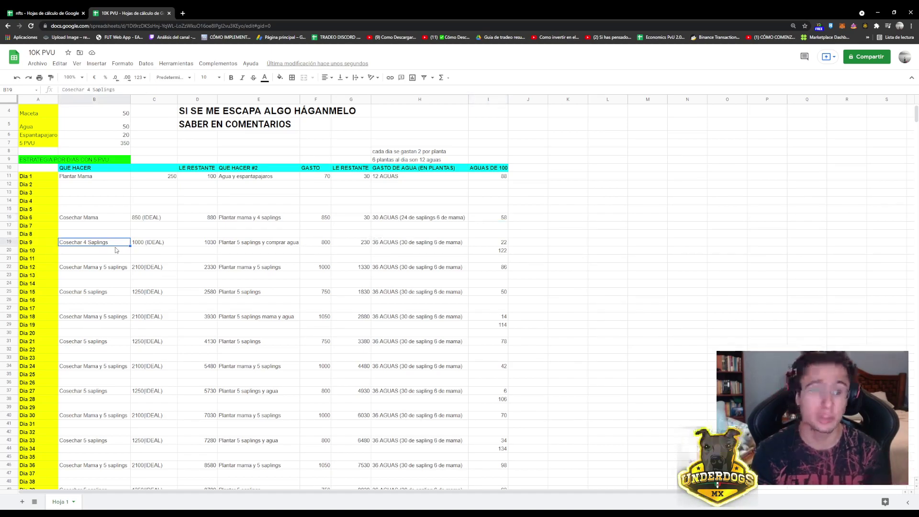
pyautogui.click(28, 246)
pyautogui.click(79, 245)
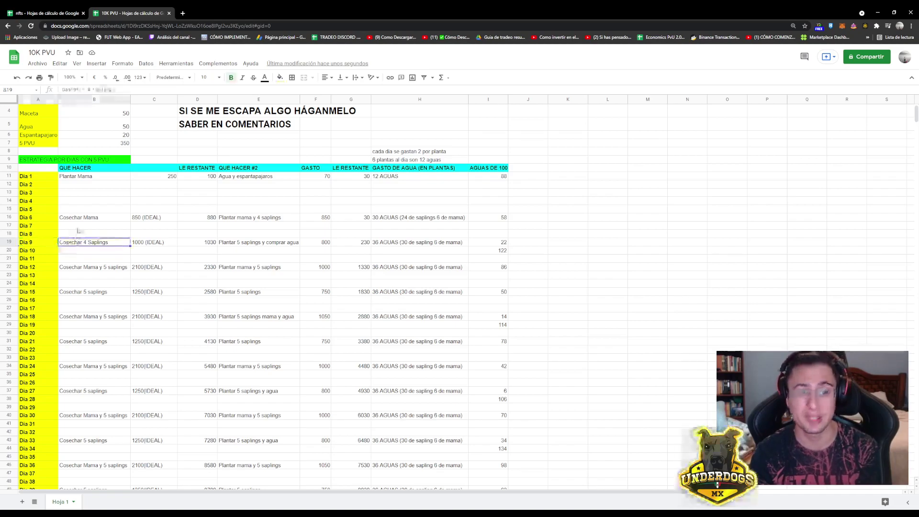
pyautogui.click(255, 219)
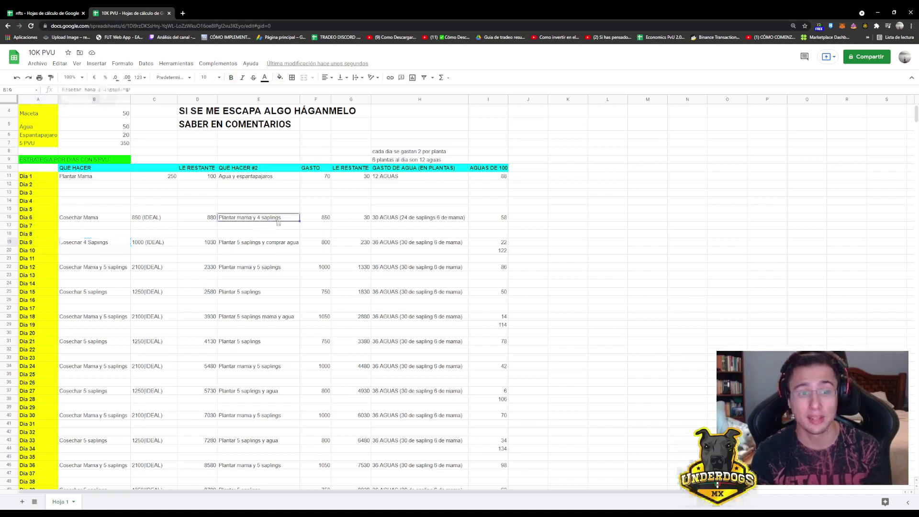
pyautogui.click(137, 244)
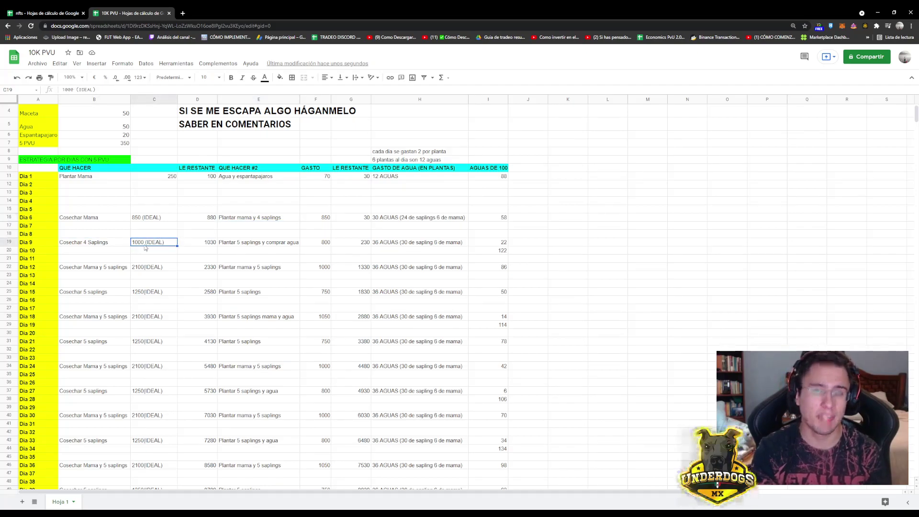
pyautogui.click(202, 244)
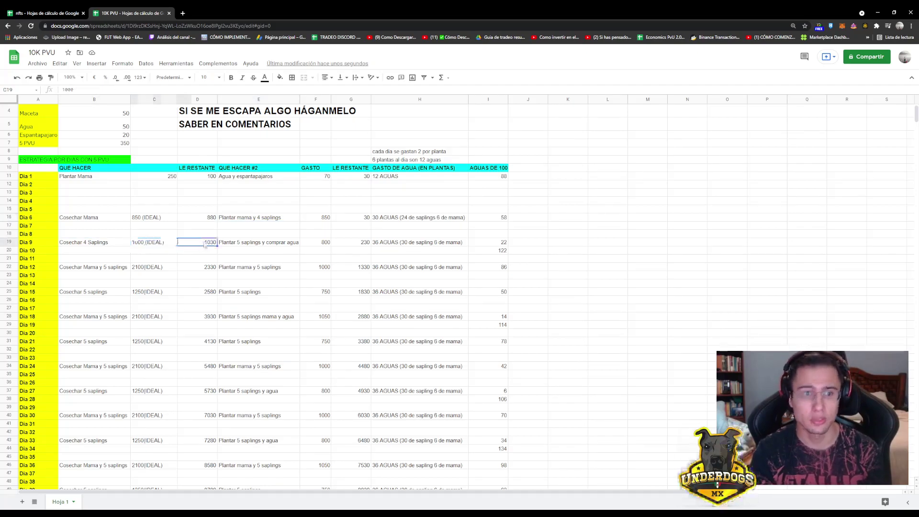
# - Compare the Día 9 replanting and water purchase with the Día 6 planting, and check the available LE and spending
pyautogui.click(244, 246)
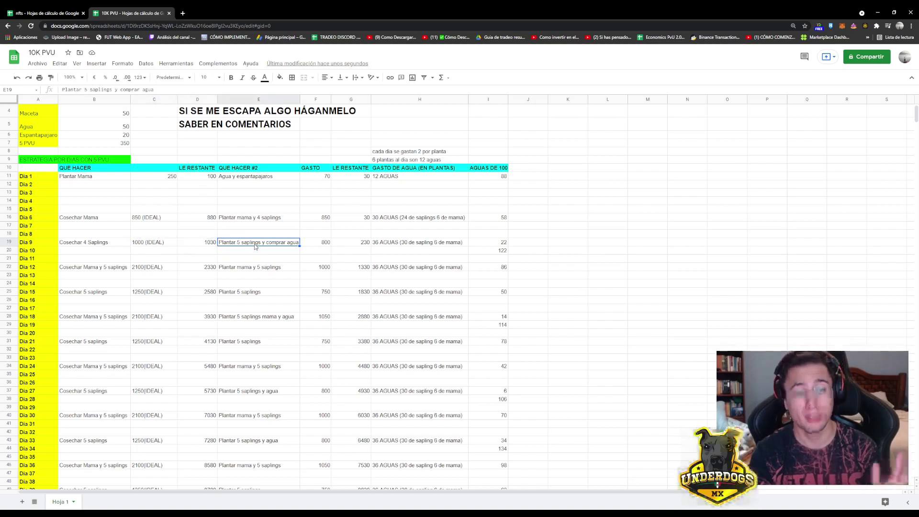
pyautogui.click(203, 243)
pyautogui.click(245, 246)
pyautogui.click(256, 219)
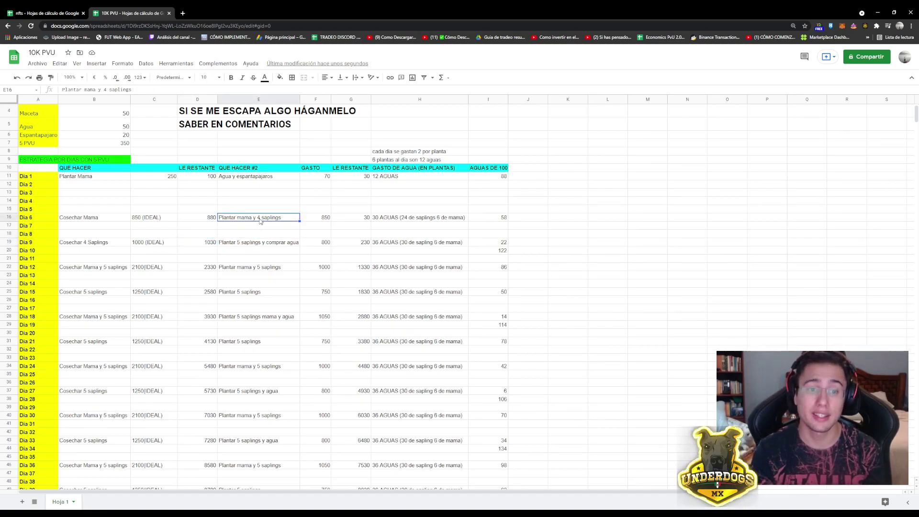
pyautogui.click(244, 246)
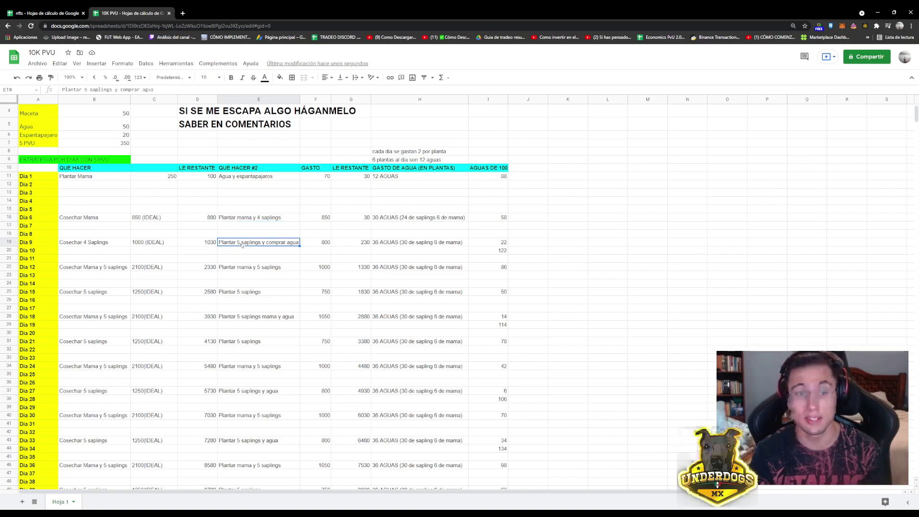
pyautogui.click(306, 245)
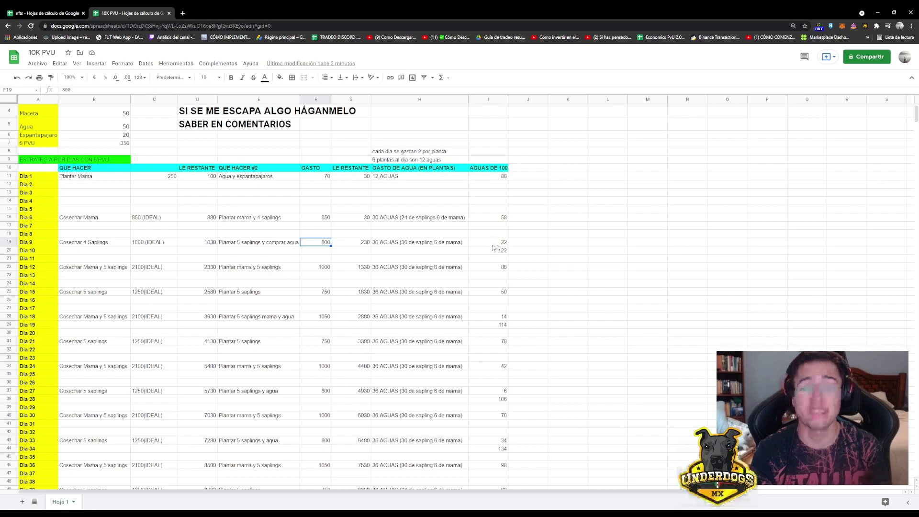
# - Examine the Día 9 water use, water purchase, spending and remaining LE, plus the remaining water for Día 9 and Día 10
pyautogui.click(377, 245)
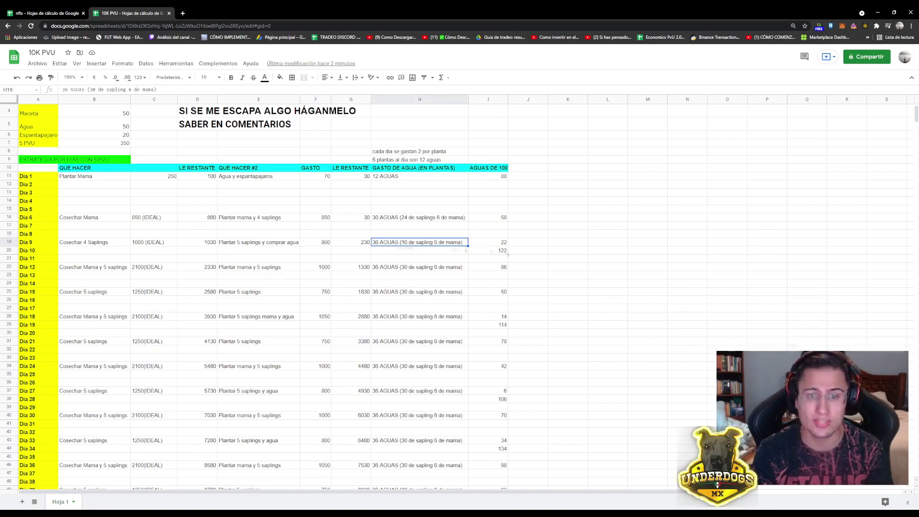
pyautogui.click(498, 244)
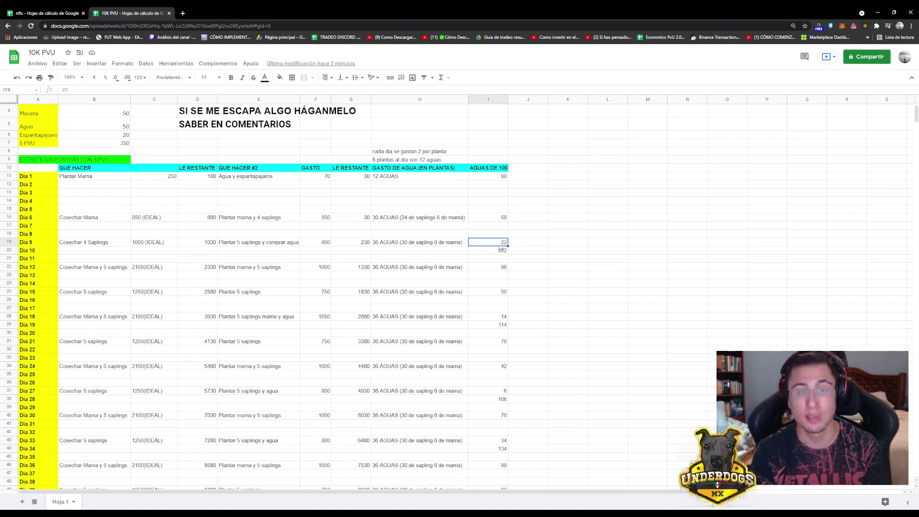
pyautogui.click(406, 247)
pyautogui.click(258, 244)
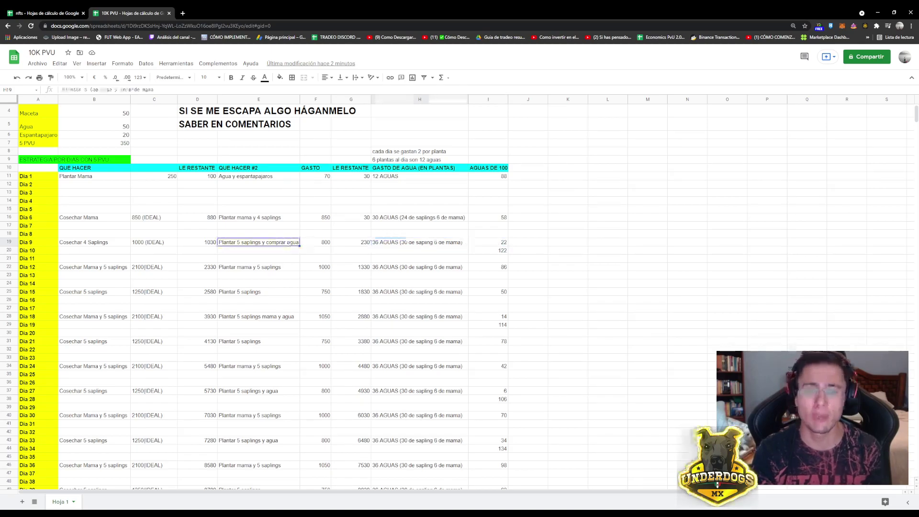
pyautogui.click(319, 244)
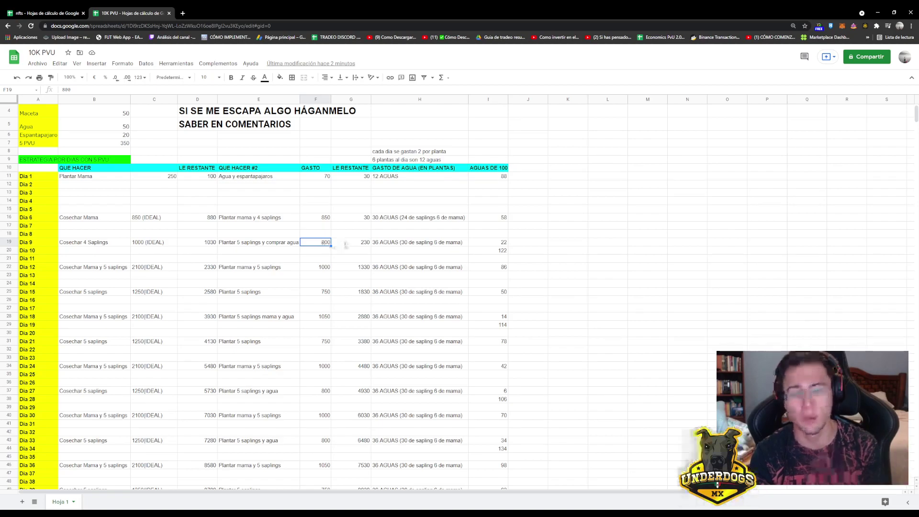
pyautogui.click(358, 244)
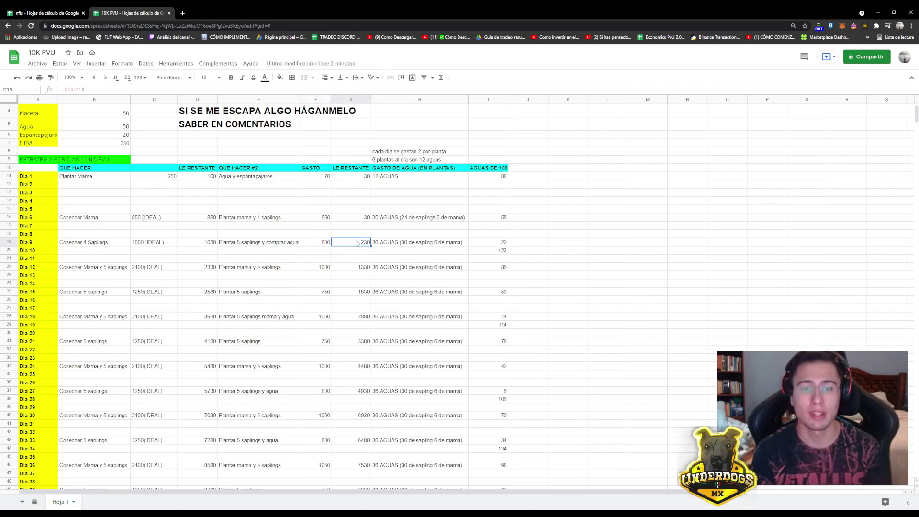
pyautogui.click(387, 245)
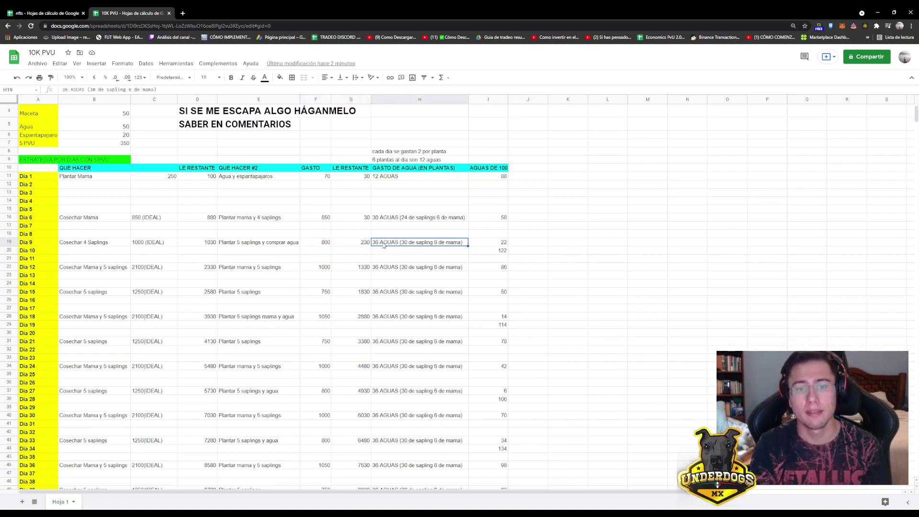
pyautogui.click(493, 244)
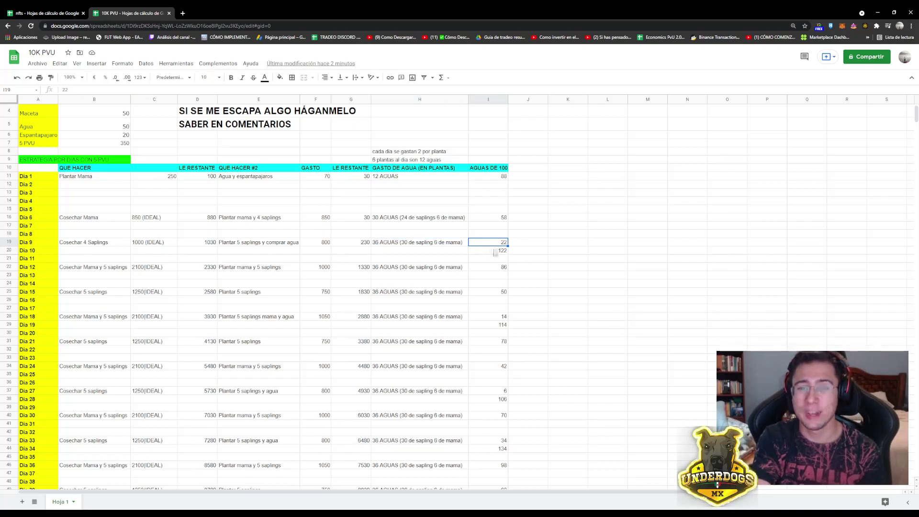
pyautogui.click(494, 251)
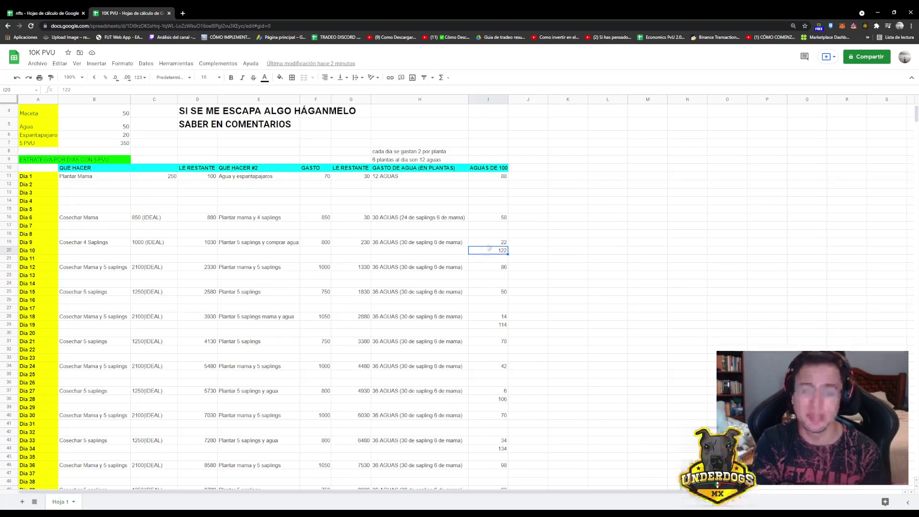
# - Examine the Día 12 row's harvest, income, replanting action, spending and LE restante before and after replanting
pyautogui.click(108, 270)
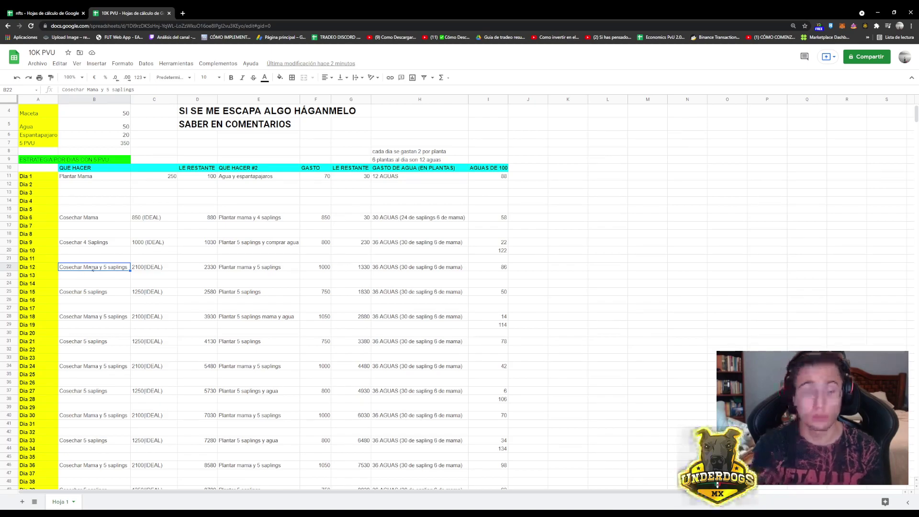
pyautogui.click(158, 267)
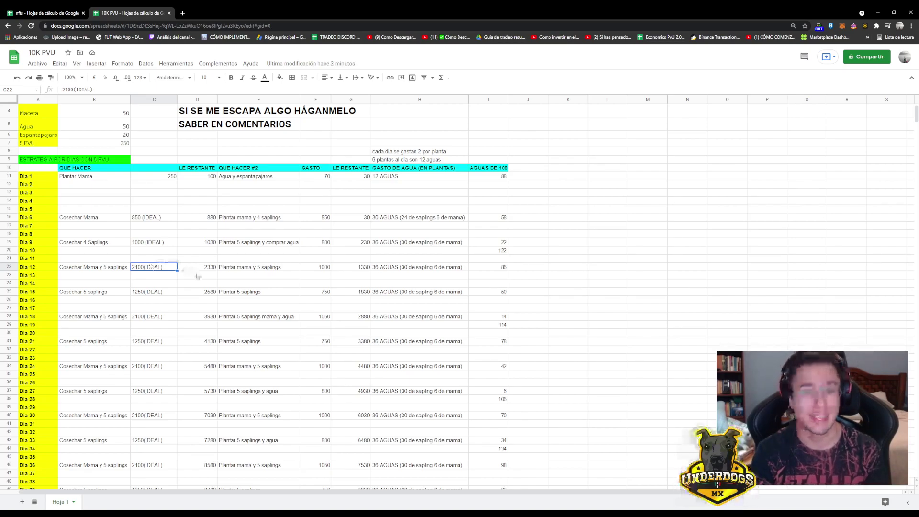
pyautogui.click(197, 269)
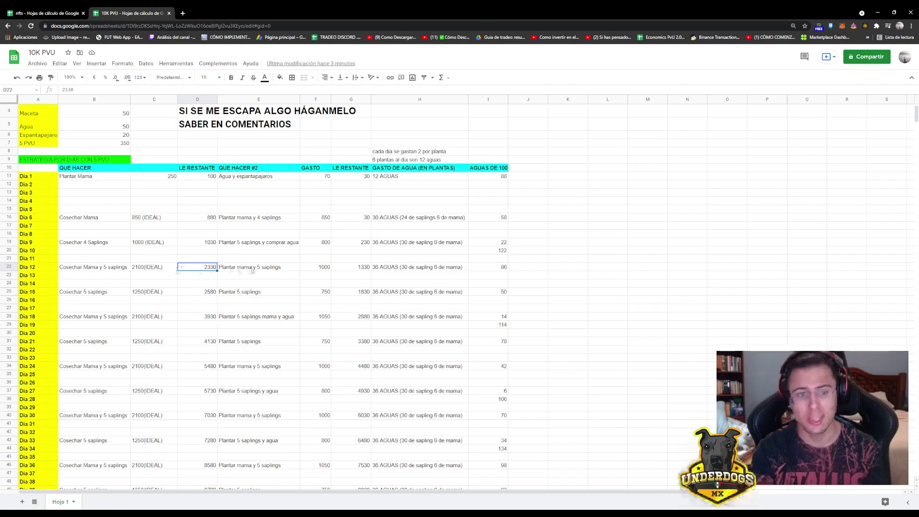
pyautogui.click(253, 269)
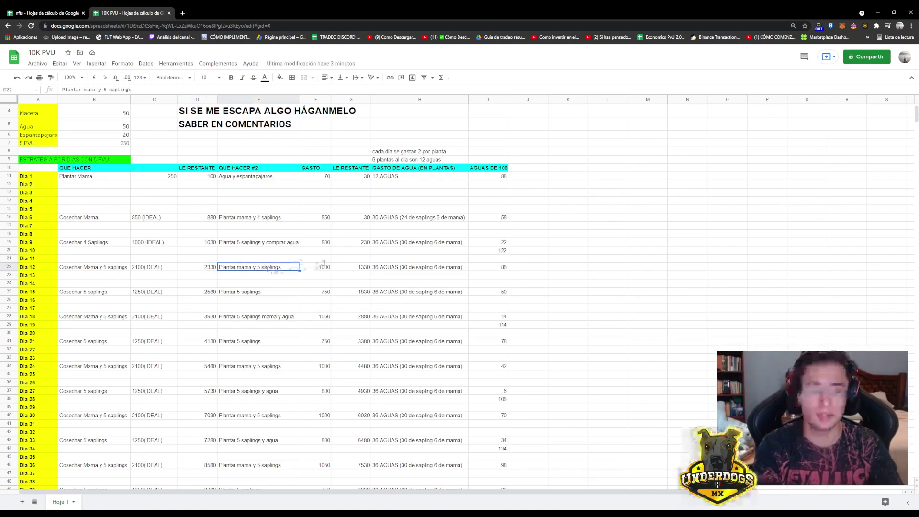
pyautogui.click(325, 269)
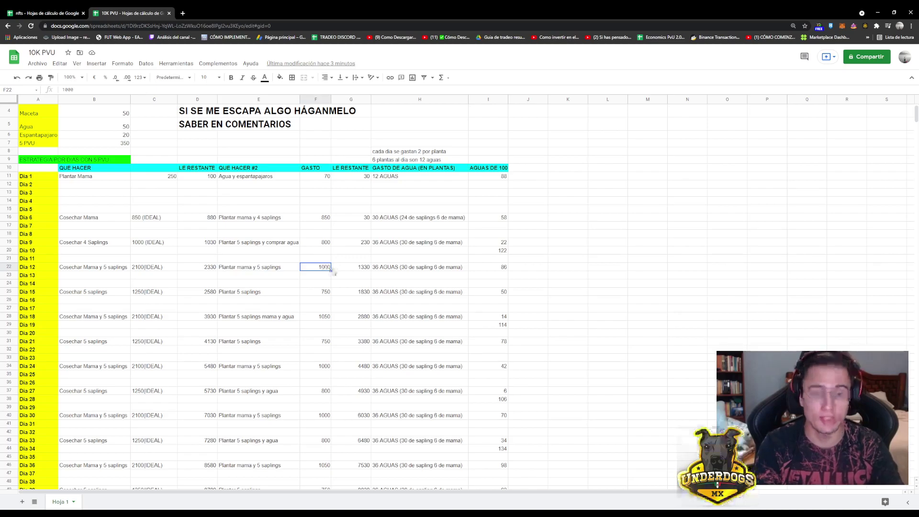
pyautogui.click(339, 270)
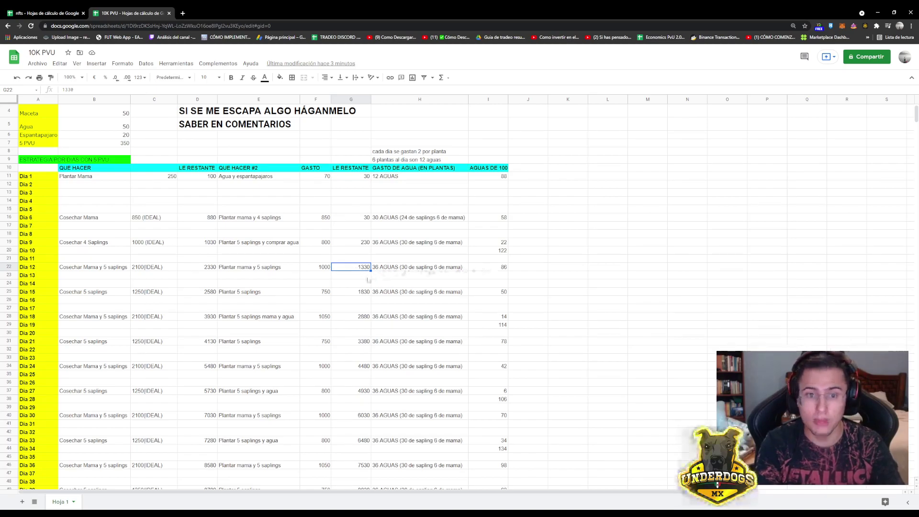
# - Examine the Día 15 row's harvest against Día 12, then its income, replanting action, spending, LE restante and water use
pyautogui.click(89, 292)
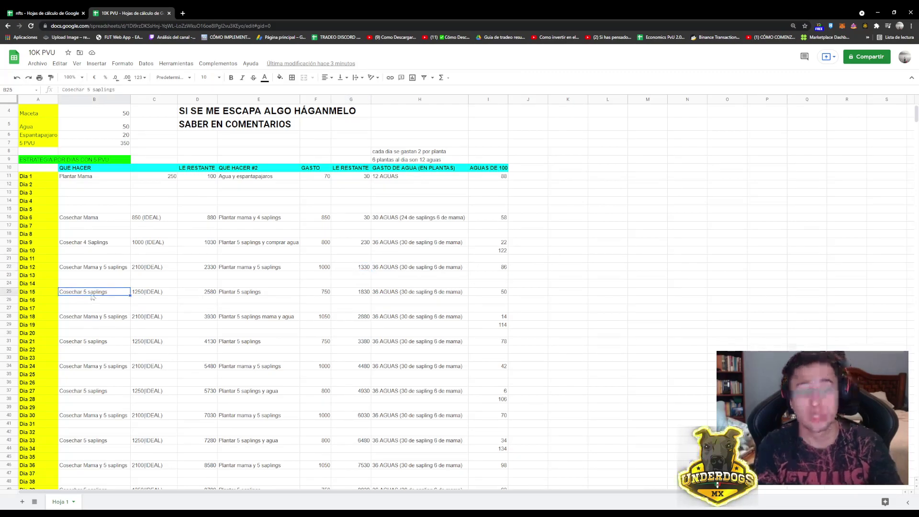
pyautogui.click(110, 268)
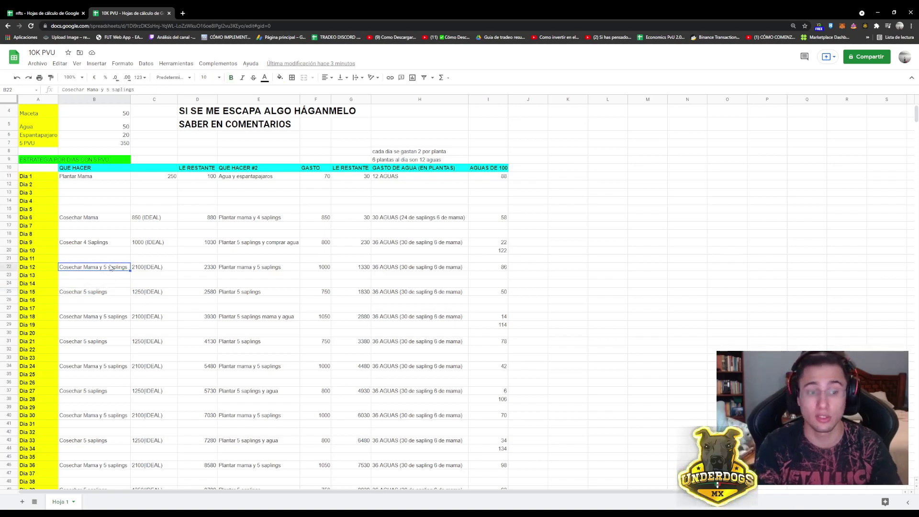
pyautogui.click(148, 295)
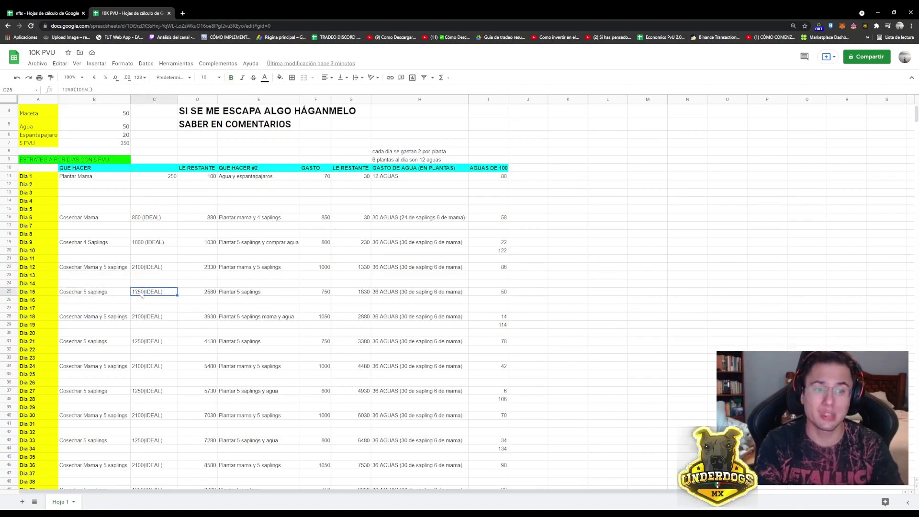
pyautogui.click(198, 295)
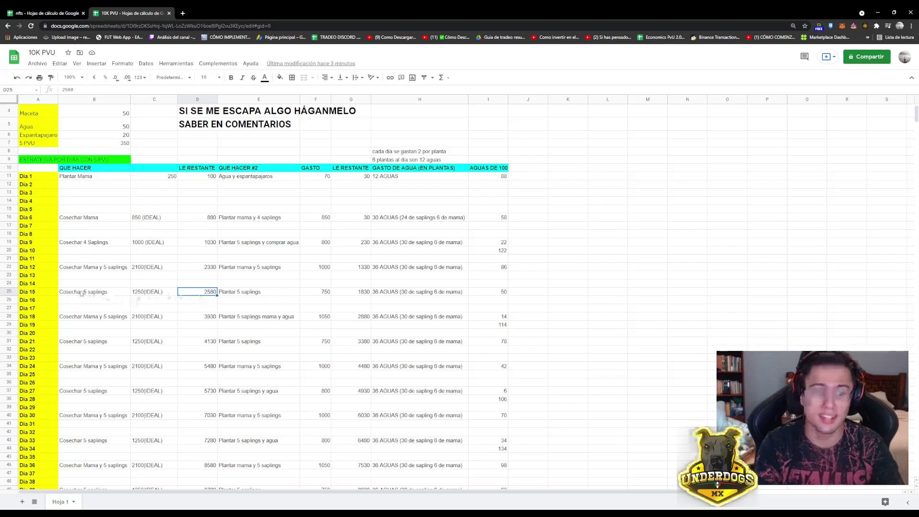
pyautogui.click(236, 296)
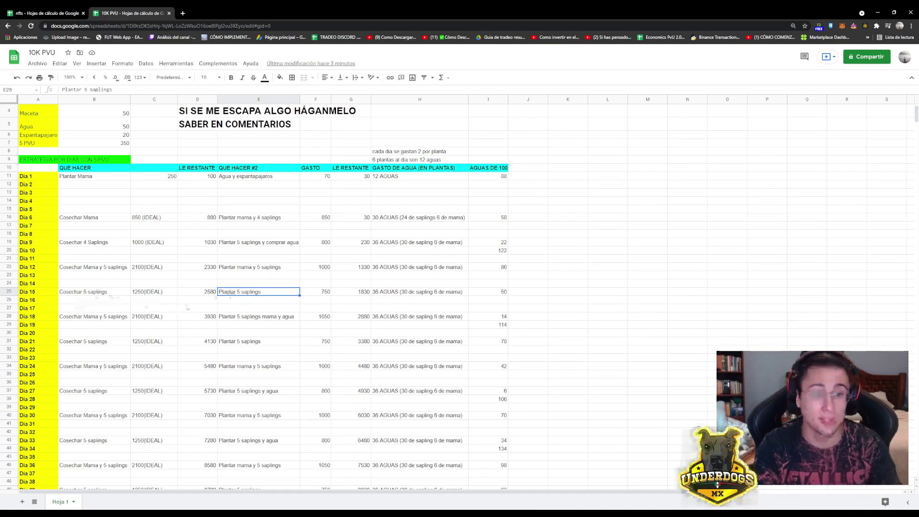
pyautogui.click(312, 294)
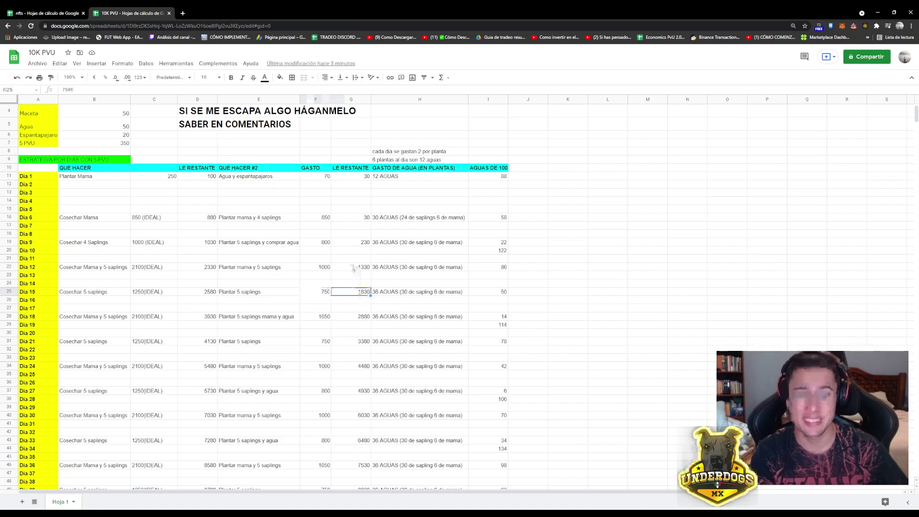
pyautogui.click(213, 293)
pyautogui.click(326, 294)
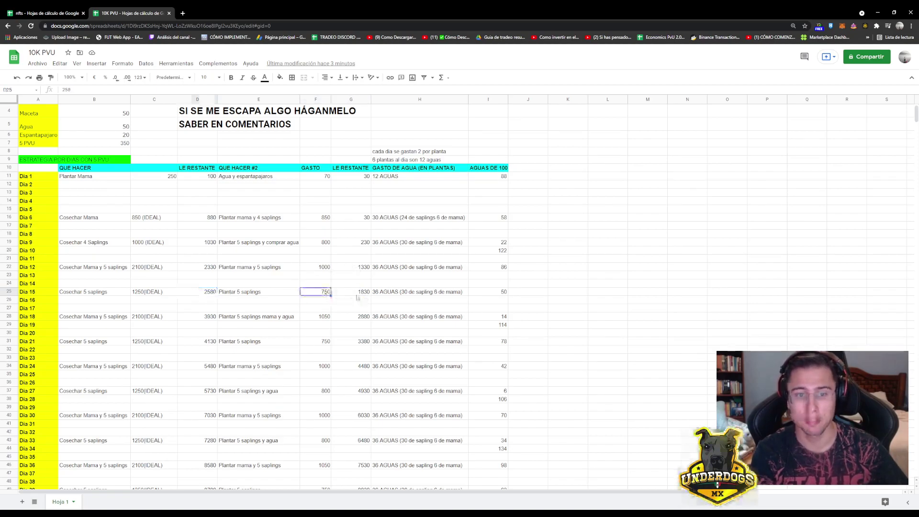
pyautogui.click(400, 292)
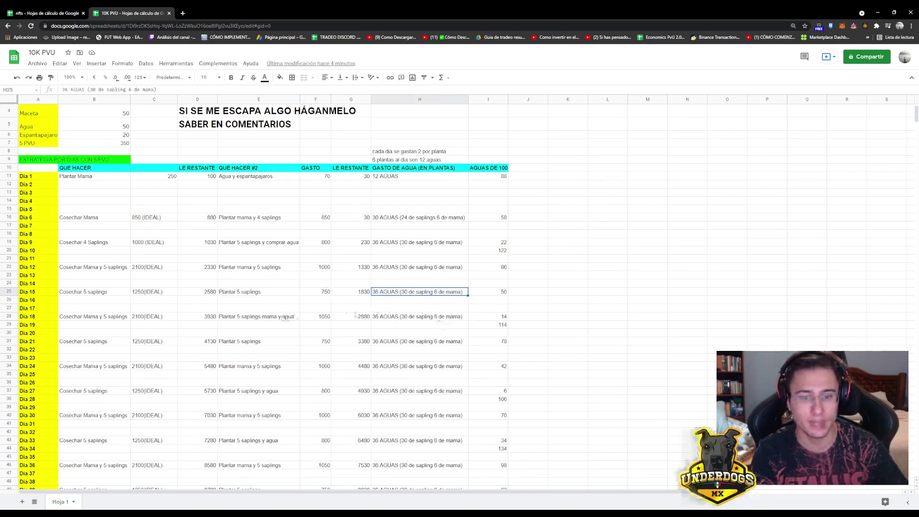
# - Examine the Día 18 row's harvest and LE restante against Día 15's LE restante, then its replanting and water purchase action
pyautogui.click(98, 318)
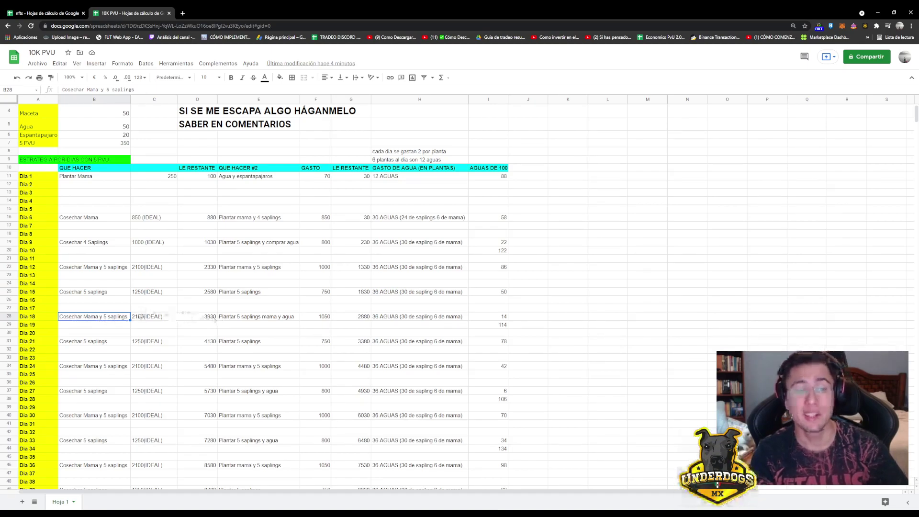
pyautogui.click(211, 317)
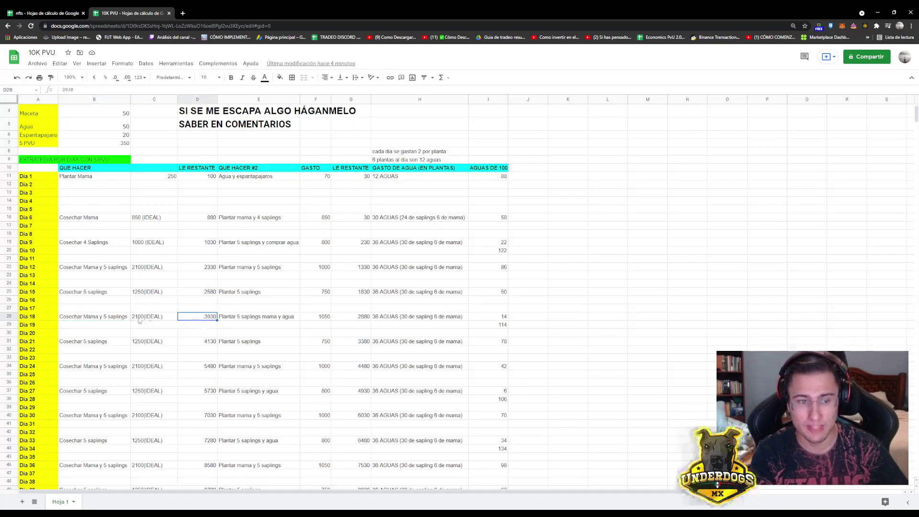
pyautogui.click(366, 293)
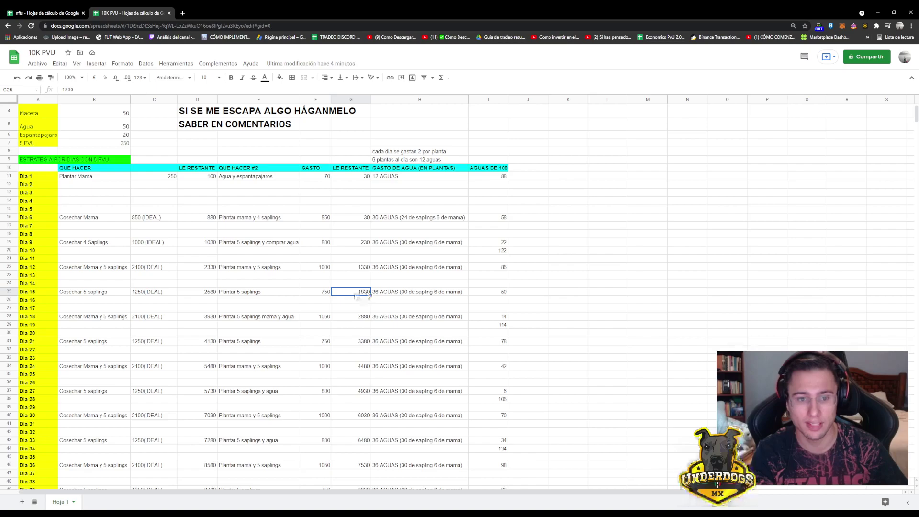
pyautogui.click(207, 317)
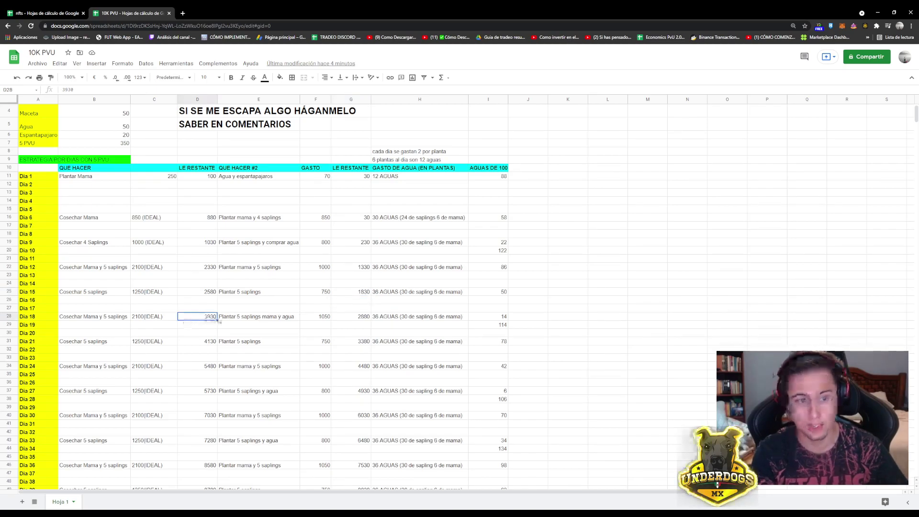
pyautogui.click(242, 317)
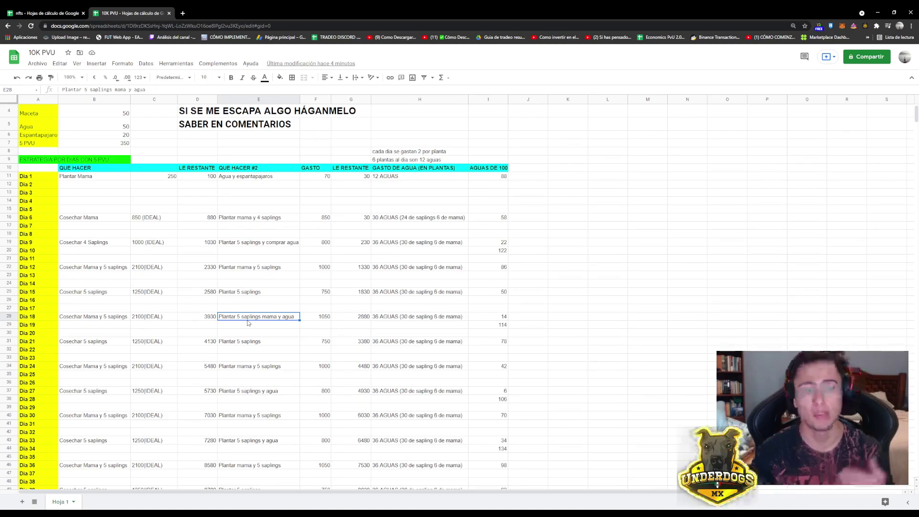
# - Check the Día 18 water use and the remaining water for Día 18 and Día 19
pyautogui.click(496, 319)
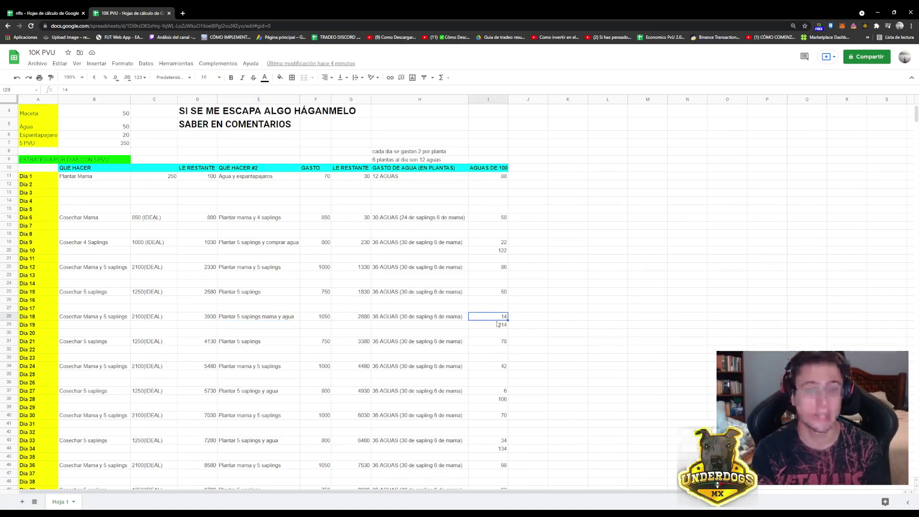
pyautogui.click(420, 320)
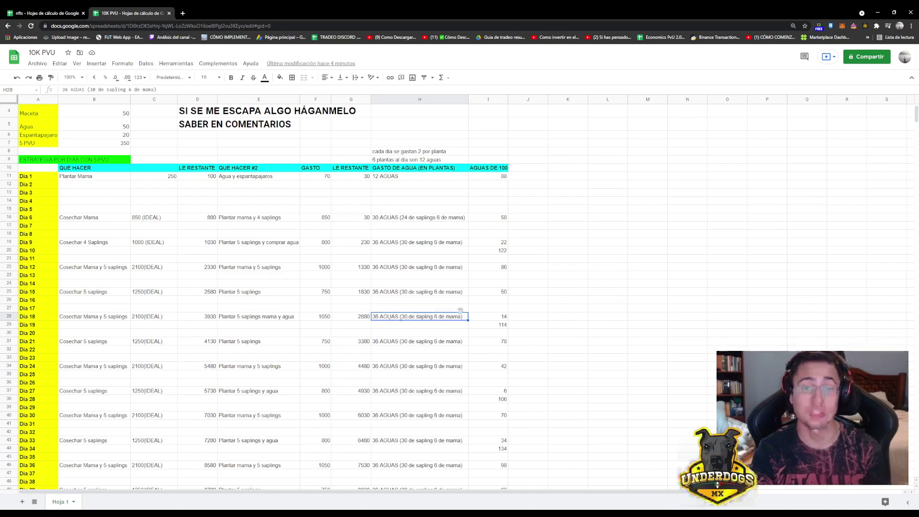
pyautogui.click(480, 314)
pyautogui.click(483, 325)
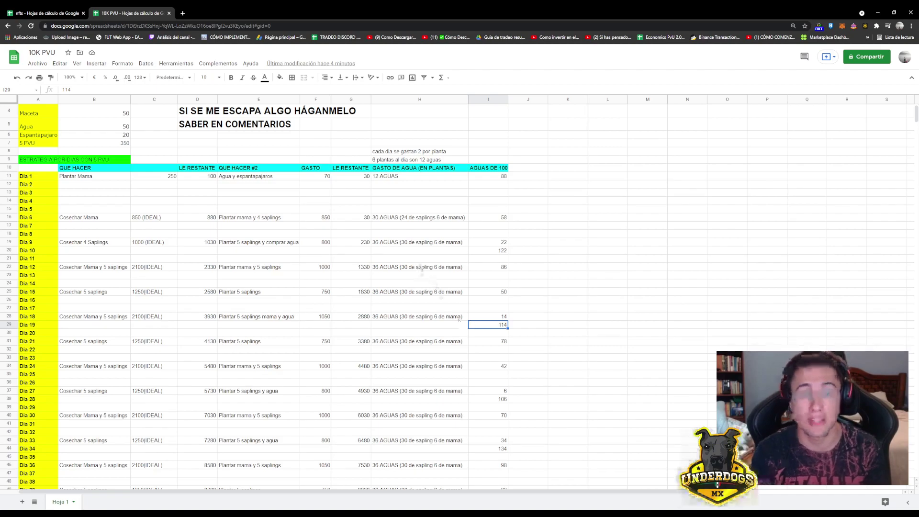
# - Compare the water use per planting across Día 12, Día 18, Día 21, Día 24 and Día 27
pyautogui.click(418, 267)
pyautogui.click(419, 318)
pyautogui.click(409, 342)
pyautogui.click(413, 366)
pyautogui.click(418, 391)
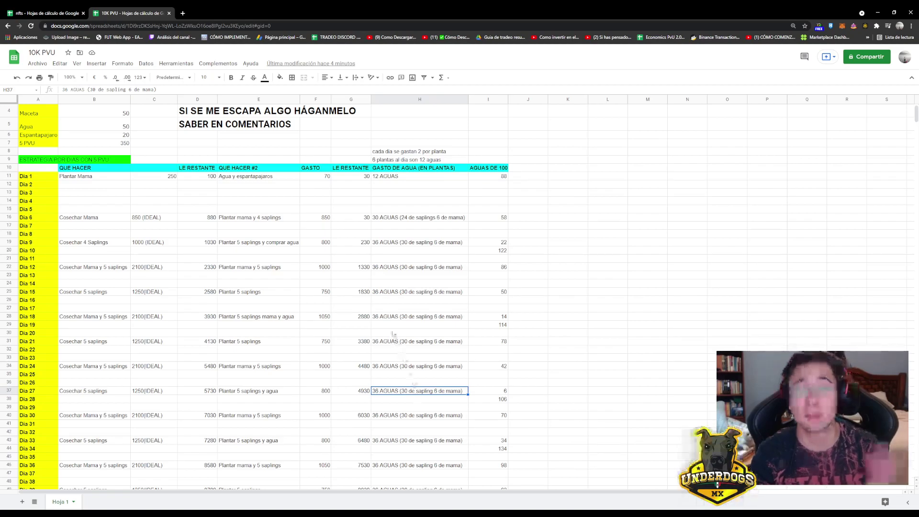
# - Compare the LE restante after spending across Día 1, Día 6, Día 9 and Día 12
pyautogui.click(361, 210)
pyautogui.click(356, 177)
pyautogui.click(364, 216)
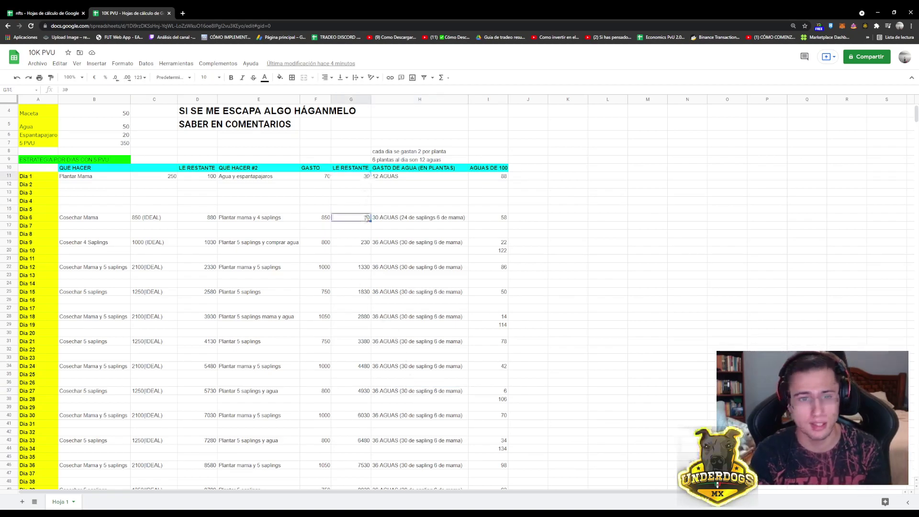
pyautogui.click(355, 245)
pyautogui.click(363, 266)
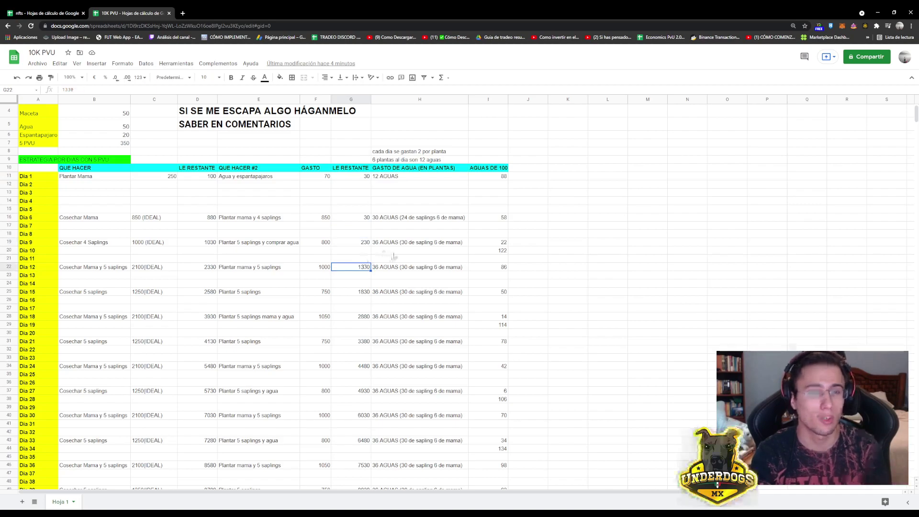
pyautogui.click(358, 209)
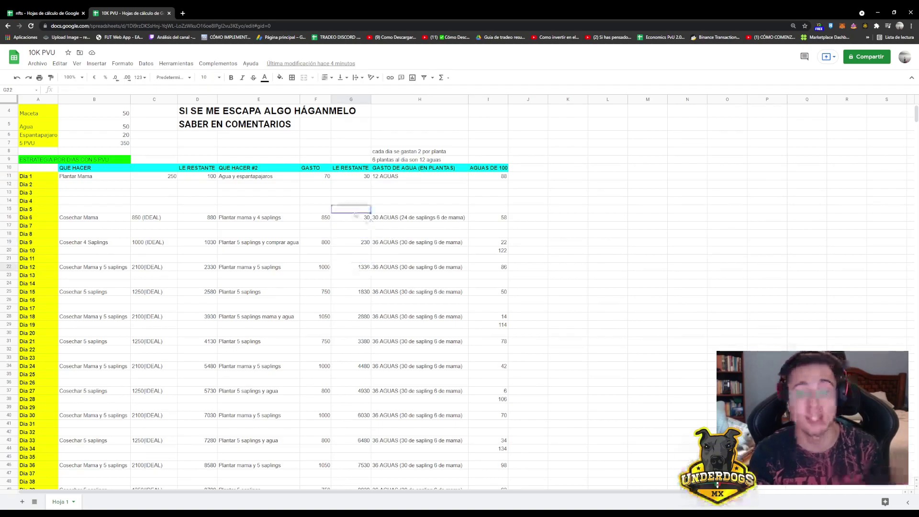
pyautogui.click(540, 203)
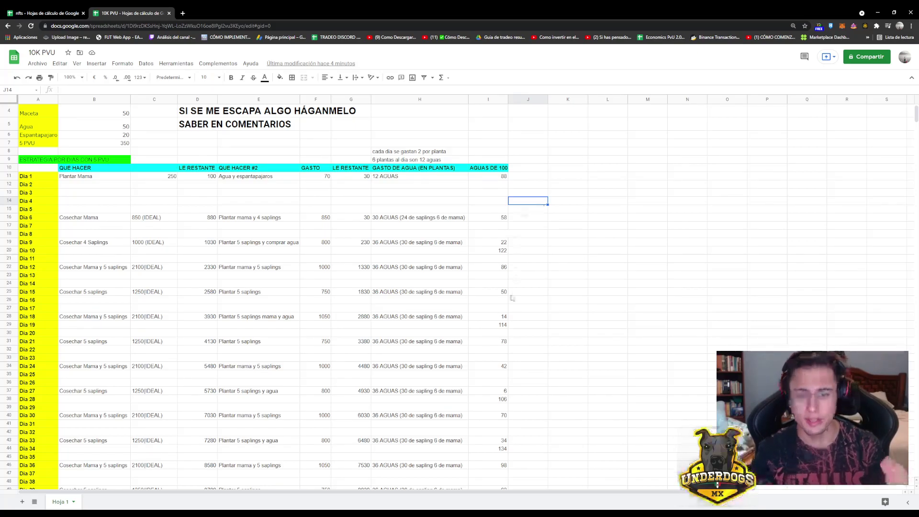
# - Review the alternating sapling and mama harvests from Día 27 through Día 39
pyautogui.scroll(-2, 513, 294)
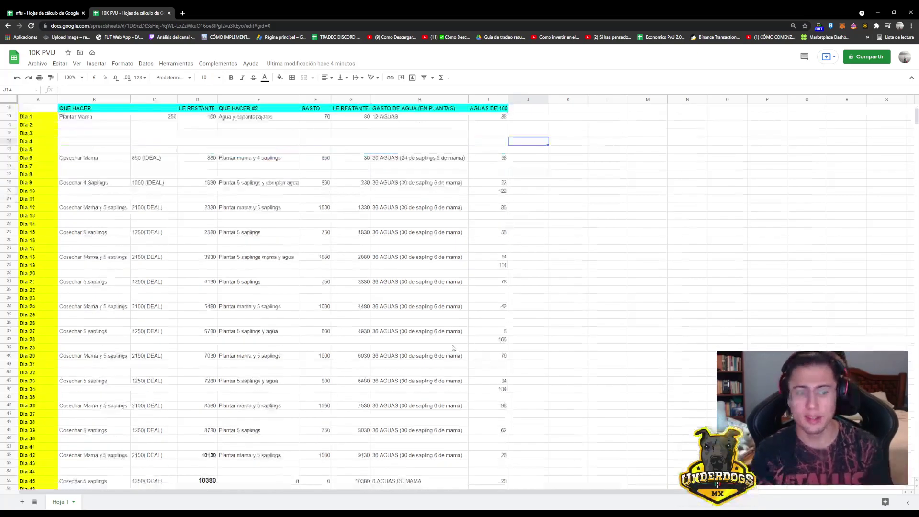
pyautogui.click(90, 333)
pyautogui.click(98, 365)
pyautogui.click(95, 388)
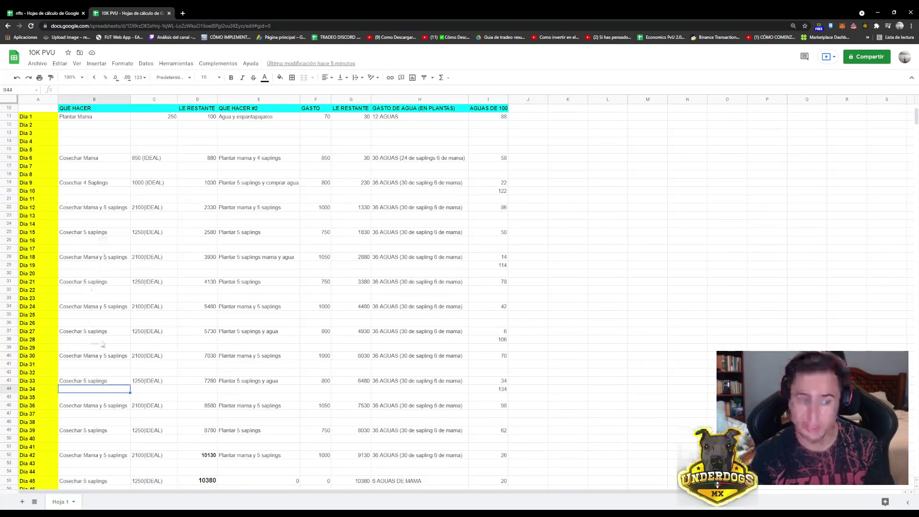
pyautogui.scroll(-2, 104, 256)
pyautogui.click(111, 381)
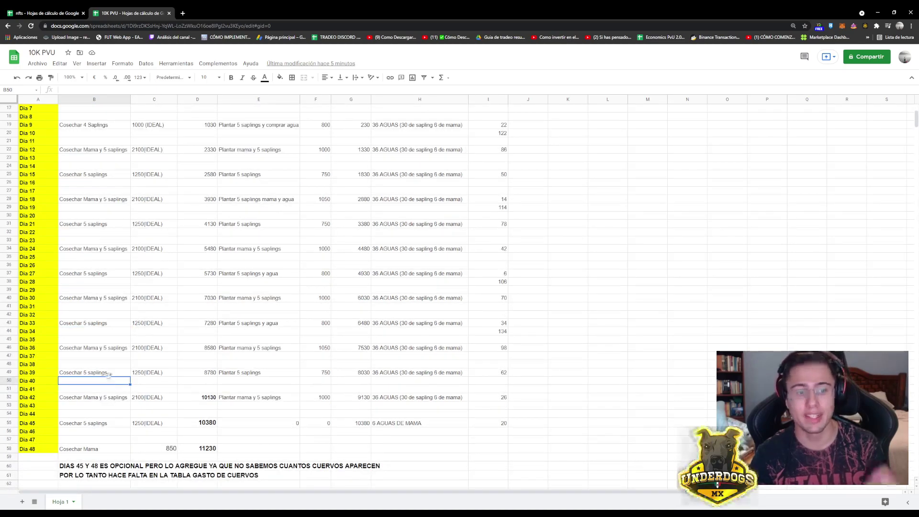
# - Examine the Día 42 row's harvest, its LE restante before replanting and the replanting action
pyautogui.click(111, 400)
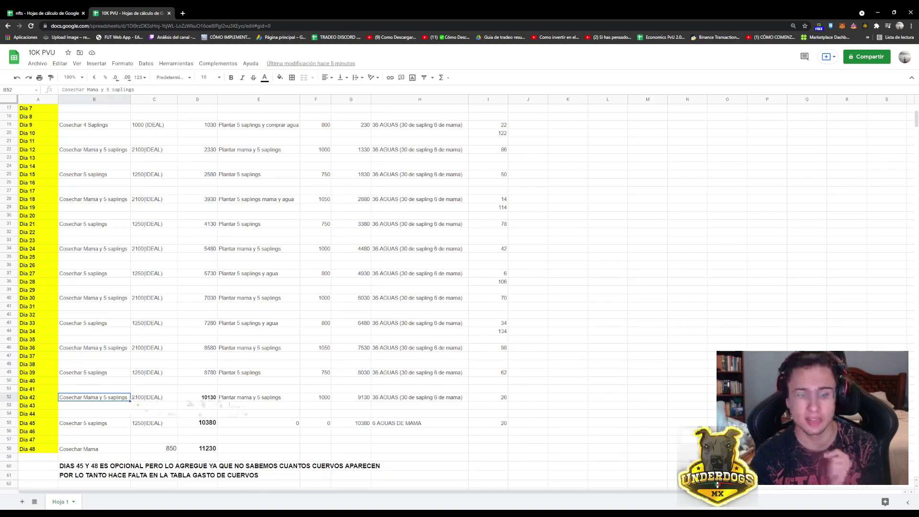
pyautogui.click(32, 400)
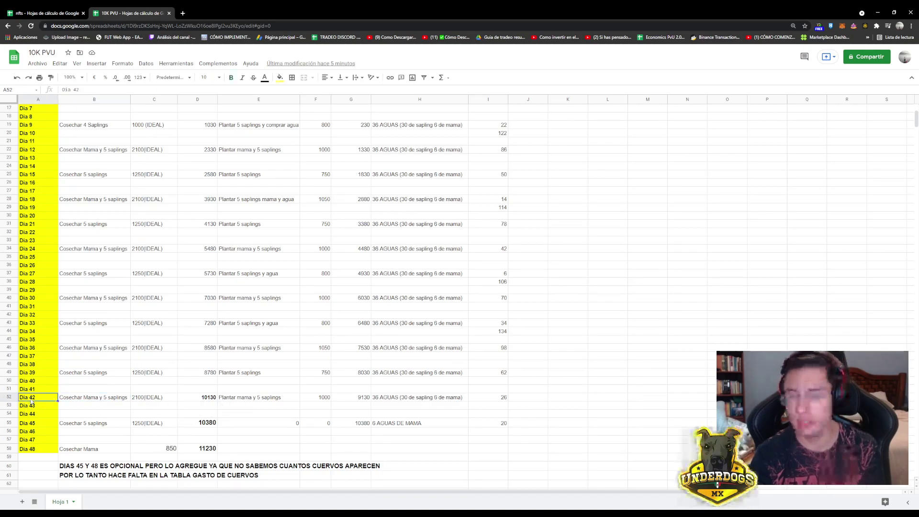
pyautogui.click(203, 401)
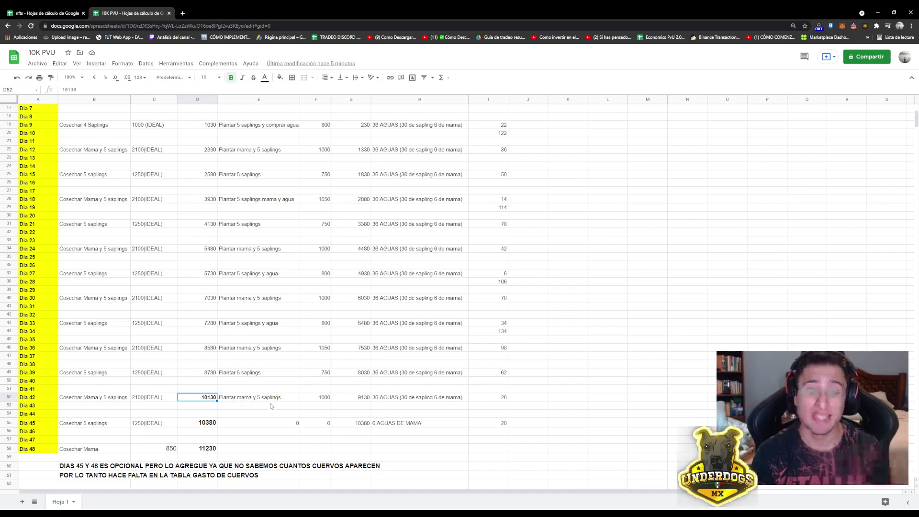
pyautogui.click(234, 402)
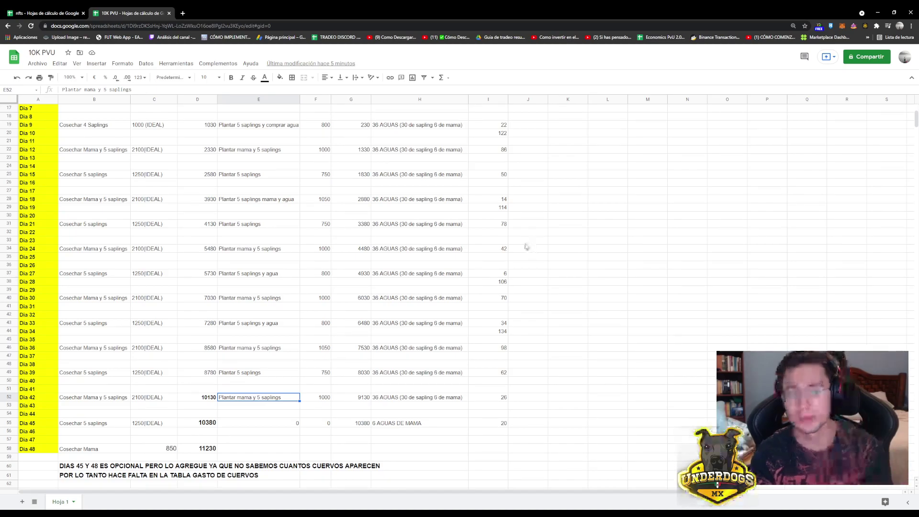
# - Review the whole day-by-day strategy table again, from the costs section down to the final days
pyautogui.scroll(6, 529, 247)
pyautogui.moveTo(512, 194); pyautogui.dragTo(526, 234)
pyautogui.moveTo(543, 263); pyautogui.dragTo(545, 425)
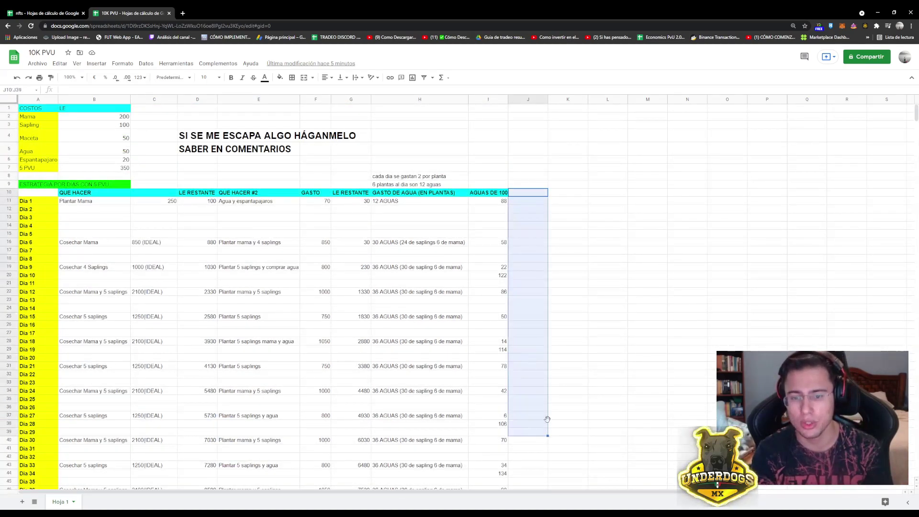
pyautogui.scroll(-3, 545, 383)
pyautogui.click(567, 329)
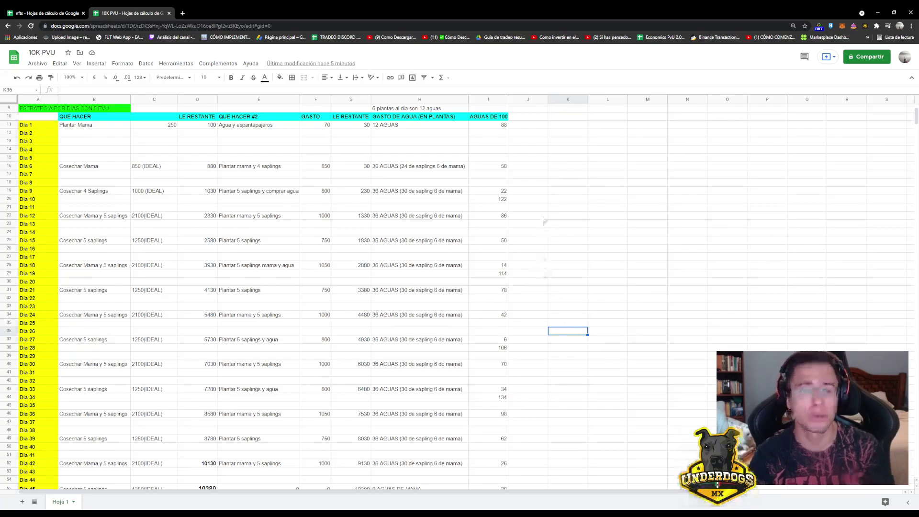
pyautogui.moveTo(544, 217); pyautogui.dragTo(545, 225)
pyautogui.moveTo(546, 150); pyautogui.dragTo(548, 157)
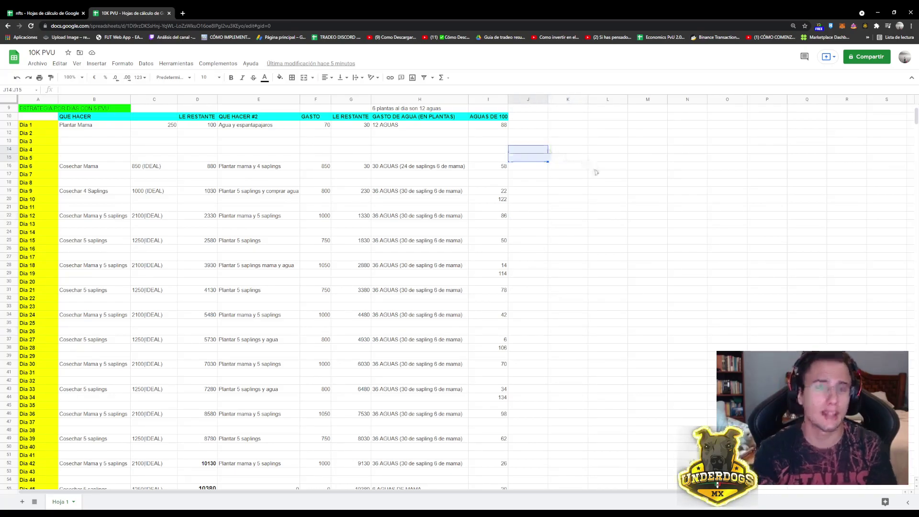
pyautogui.click(559, 175)
pyautogui.scroll(-5, 531, 197)
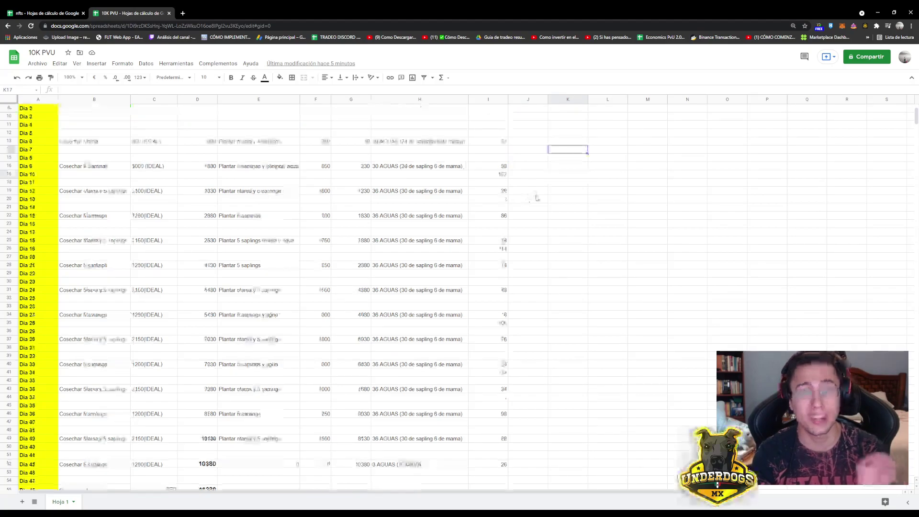
# - Compare the Día 45 harvest and LE restante with those of Día 42
pyautogui.click(205, 375)
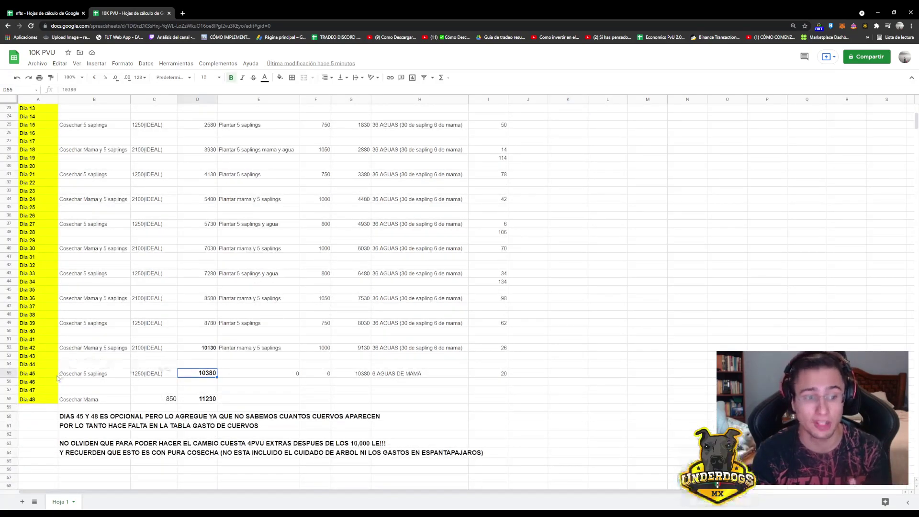
pyautogui.click(96, 376)
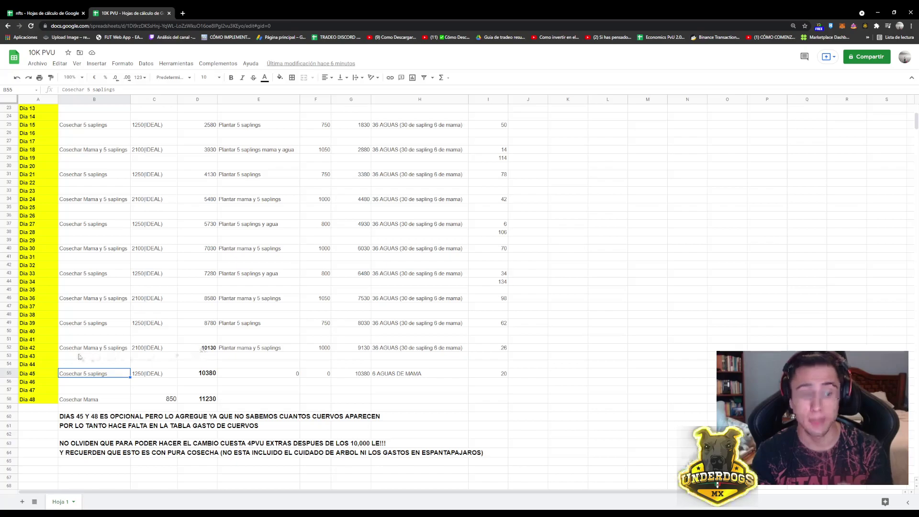
pyautogui.click(80, 348)
pyautogui.click(196, 348)
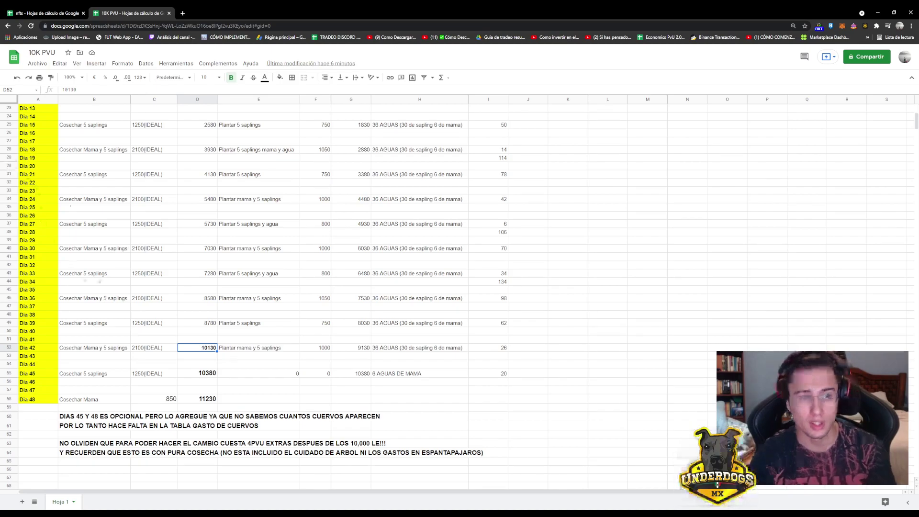
# - Compare the Día 30, Día 42 and Día 45 milestones, checking the LE restante for Día 45 and Día 42
pyautogui.click(45, 250)
pyautogui.click(40, 378)
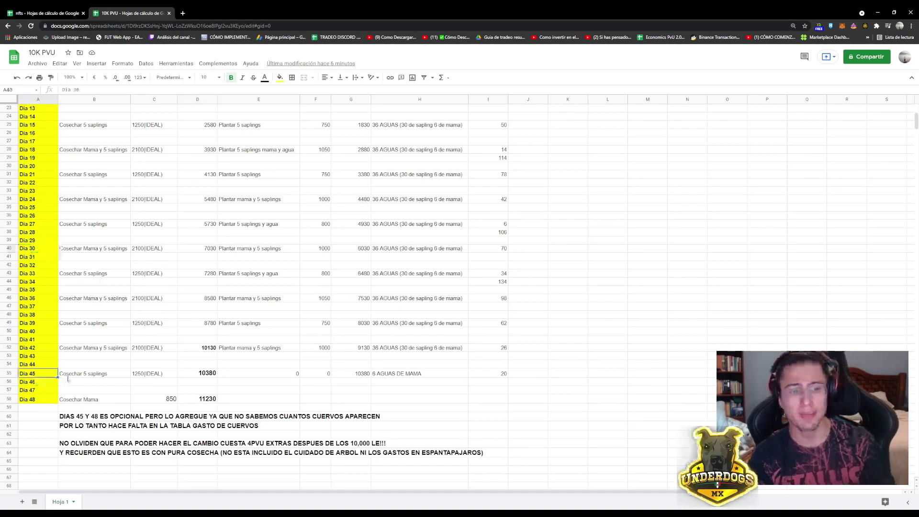
pyautogui.click(38, 348)
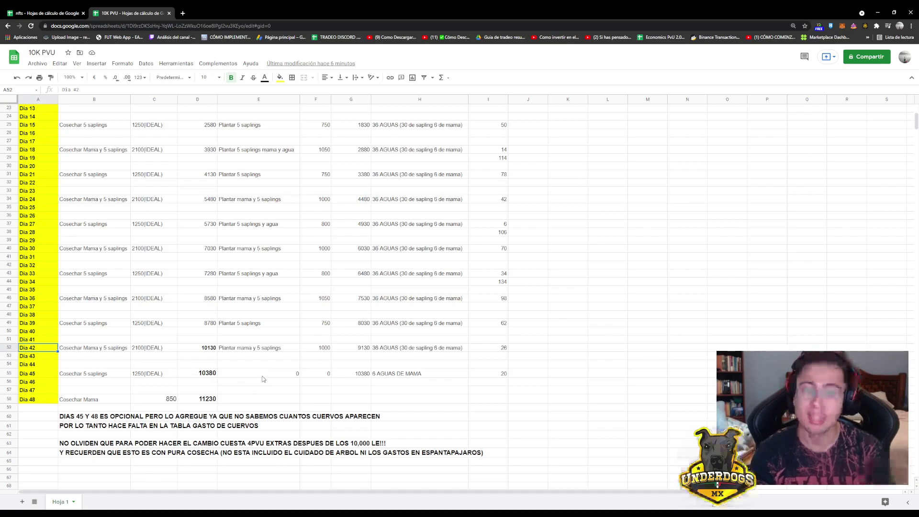
pyautogui.click(200, 374)
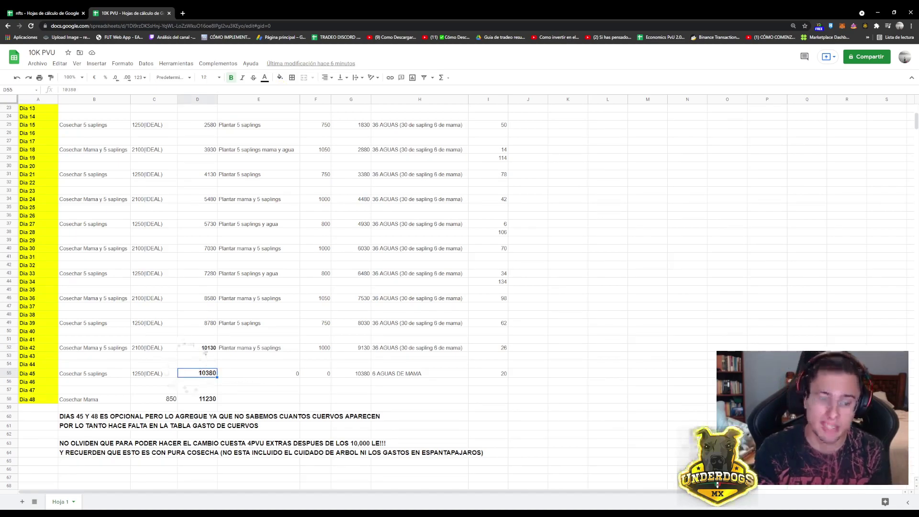
pyautogui.click(213, 352)
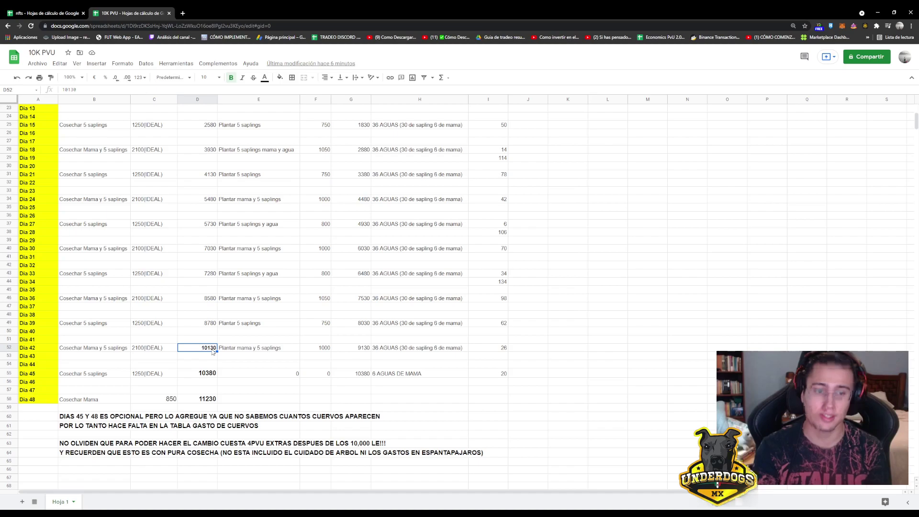
# - Examine the Día 42 row's replanting action, spending, remaining LE, water use and remaining water
pyautogui.click(260, 358)
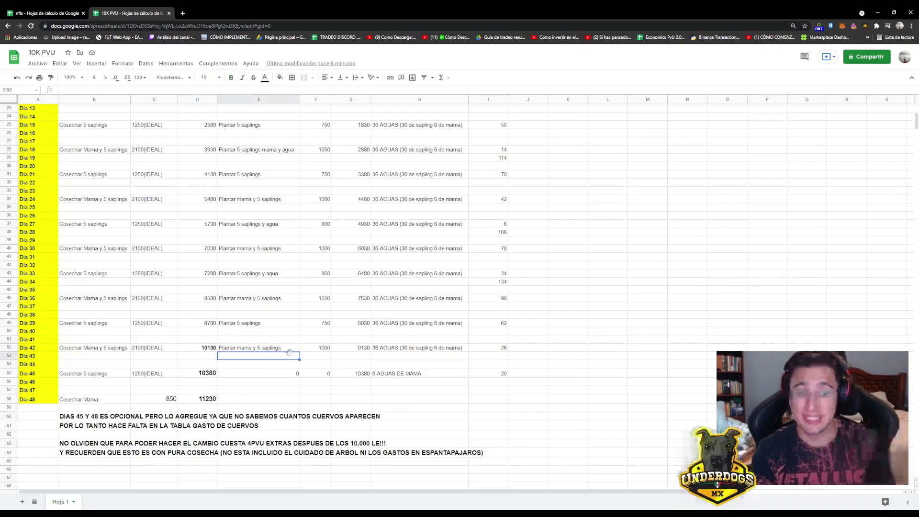
pyautogui.moveTo(235, 352); pyautogui.dragTo(315, 355)
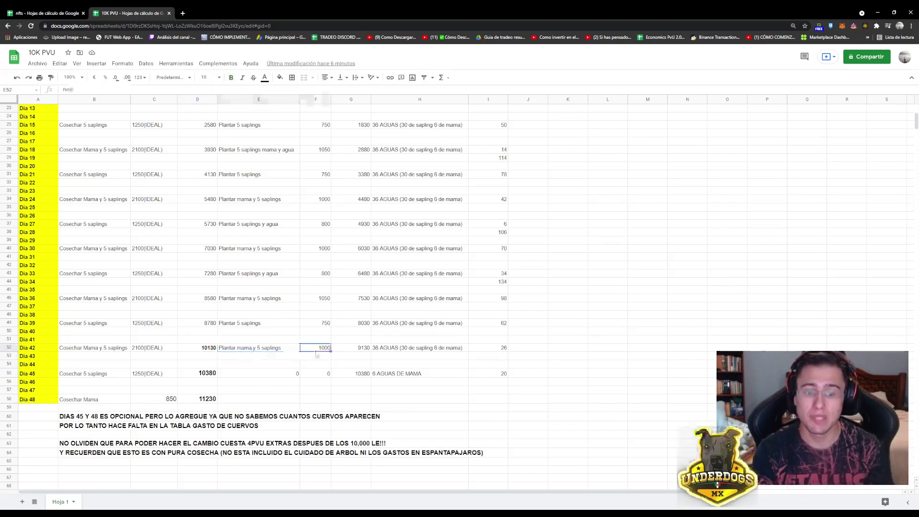
pyautogui.click(315, 351)
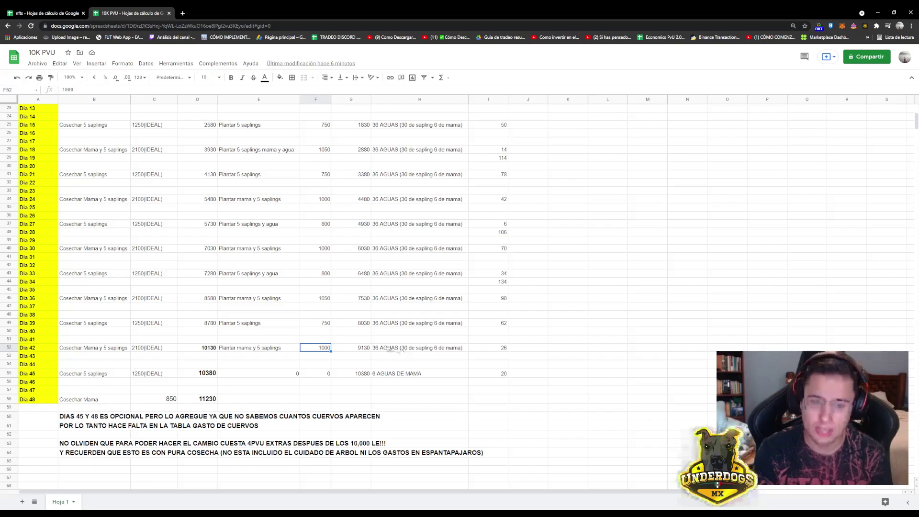
pyautogui.click(345, 341)
pyautogui.moveTo(335, 352); pyautogui.dragTo(382, 352)
pyautogui.click(316, 351)
pyautogui.click(488, 350)
pyautogui.moveTo(488, 351); pyautogui.dragTo(388, 353)
pyautogui.click(388, 354)
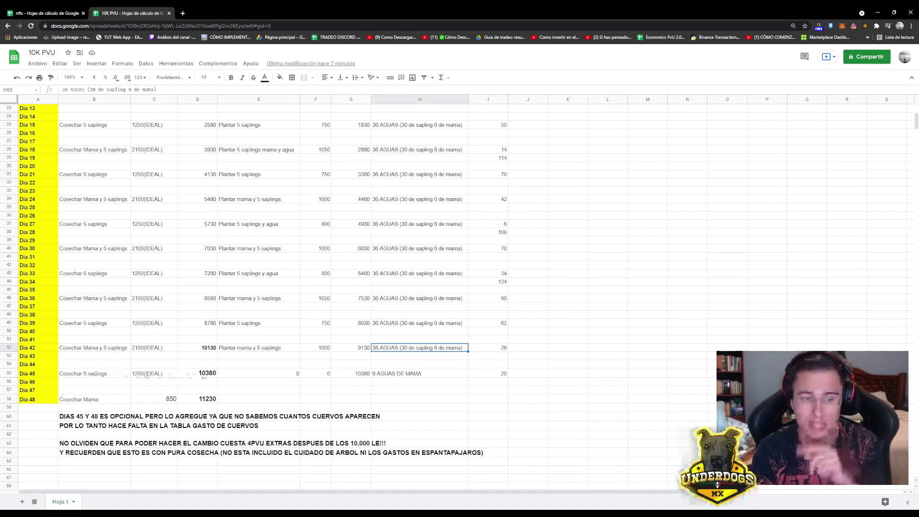
# - Examine the Día 45 row's sapling harvest, its ideal yield and the LE restante
pyautogui.click(206, 375)
pyautogui.click(123, 374)
pyautogui.click(162, 376)
pyautogui.click(205, 375)
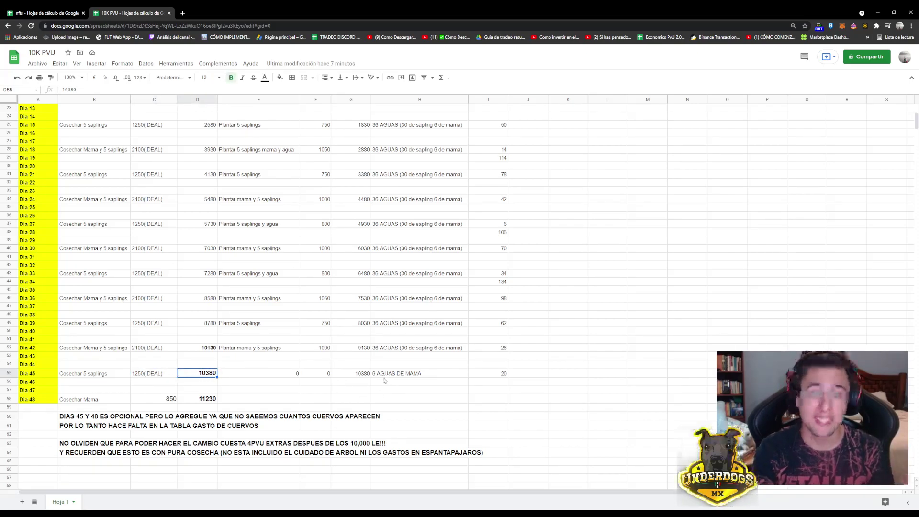
# - Examine the Día 48 row's mama harvest and its LE restante
pyautogui.moveTo(100, 401); pyautogui.dragTo(228, 401)
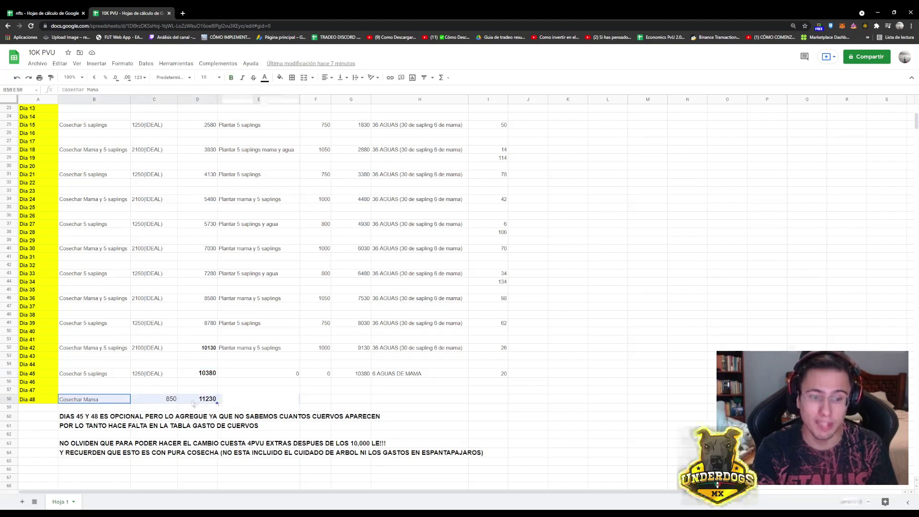
pyautogui.click(206, 400)
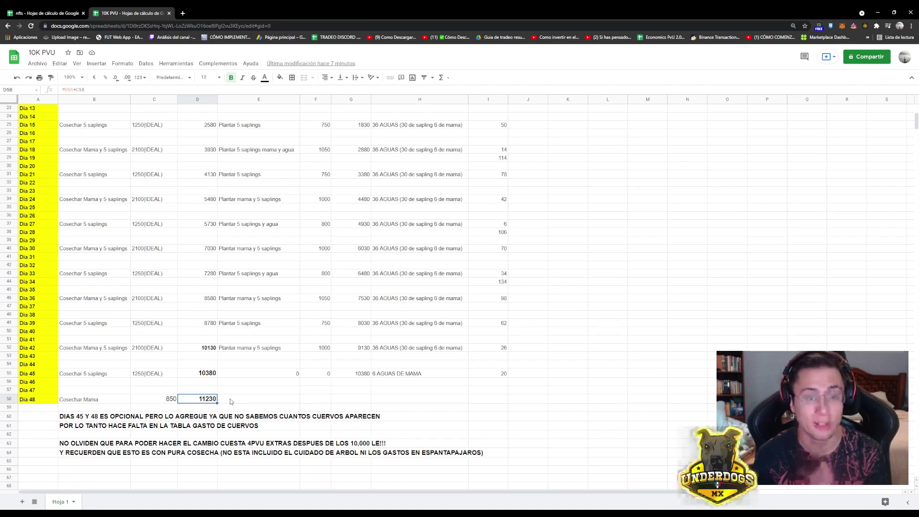
pyautogui.click(261, 399)
# - Read the closing notes on the 4PVU exchange cost and excluded expenses, and recheck the Día 48 mama harvest and LE restante
pyautogui.moveTo(73, 445); pyautogui.dragTo(272, 455)
pyautogui.click(271, 455)
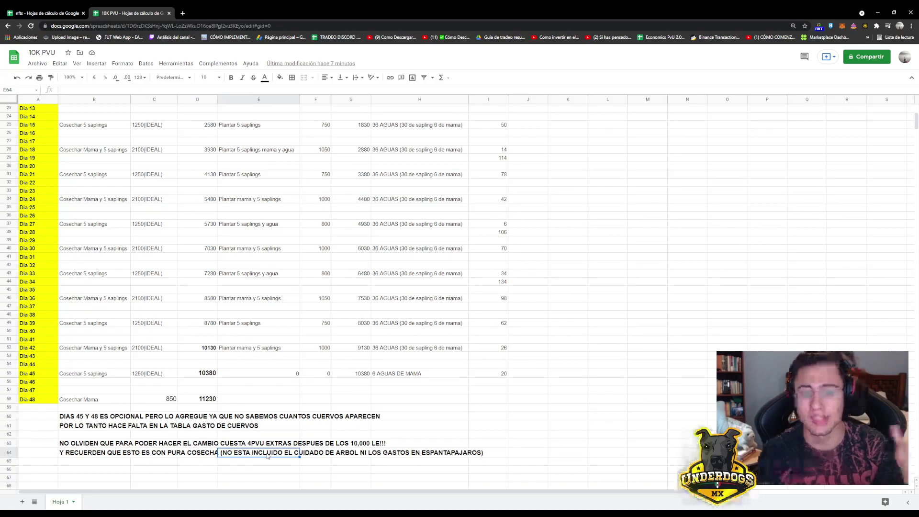
pyautogui.click(194, 401)
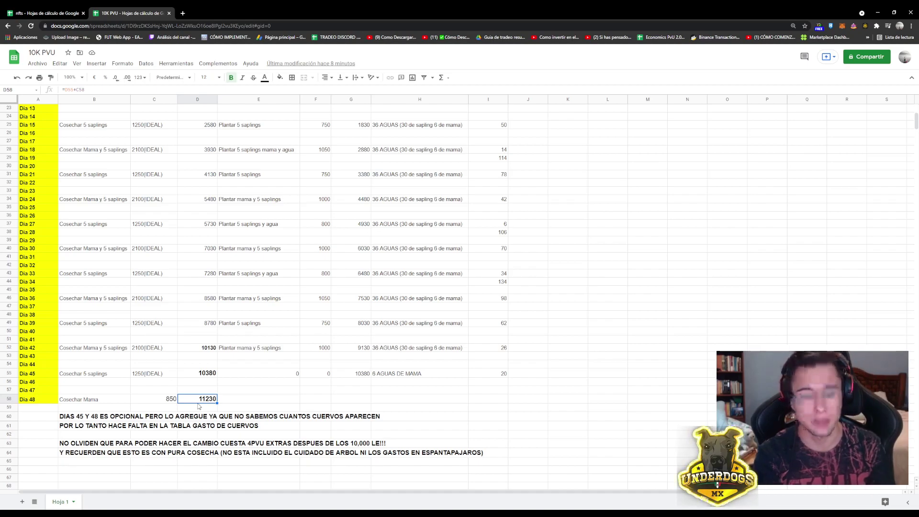
pyautogui.click(291, 404)
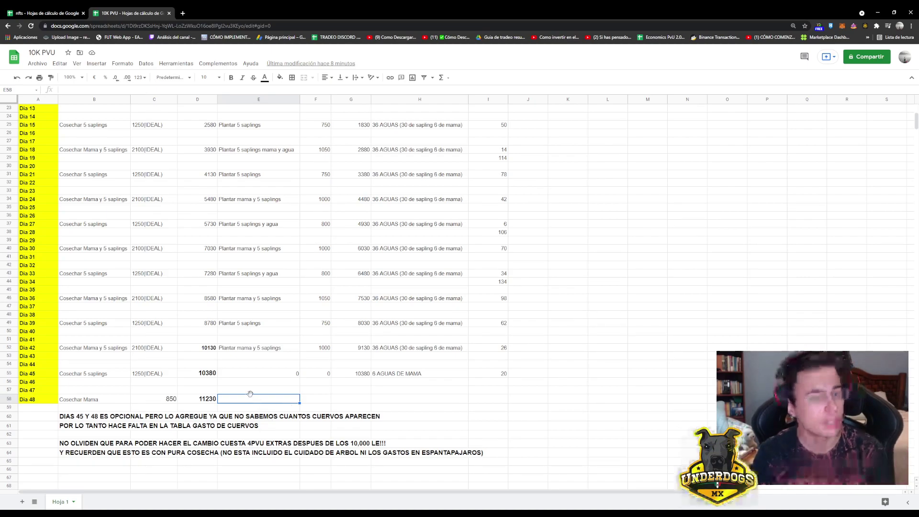
pyautogui.click(145, 391)
pyautogui.click(116, 401)
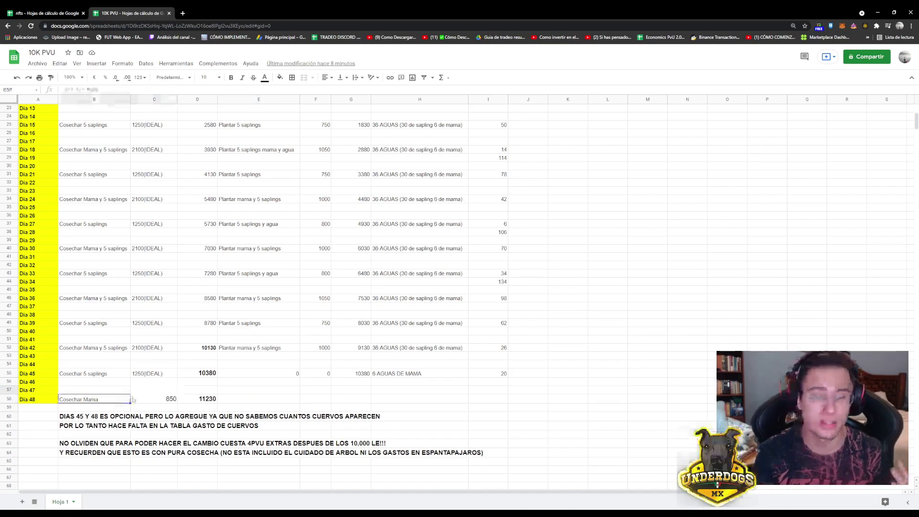
pyautogui.click(148, 436)
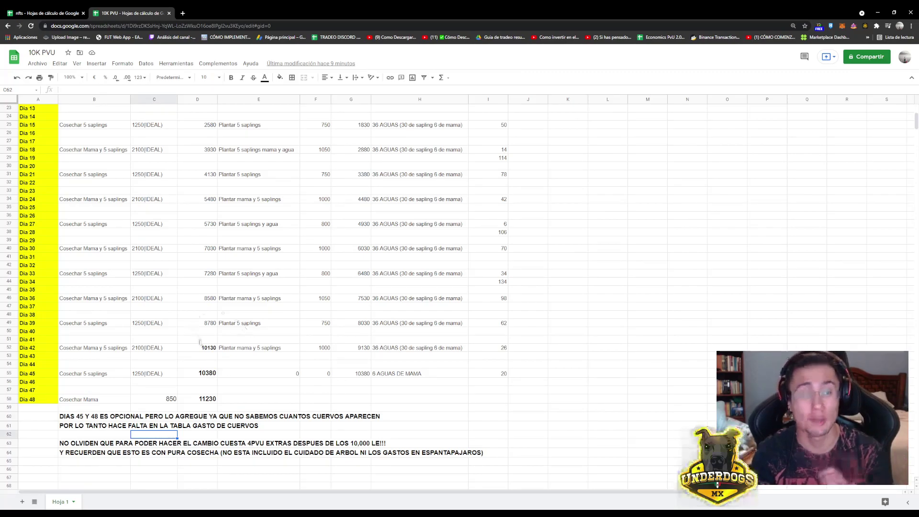
# - Compare the replanting actions of Día 27, Día 30 and Día 33, including the spending for Día 27
pyautogui.click(238, 259)
pyautogui.click(61, 260)
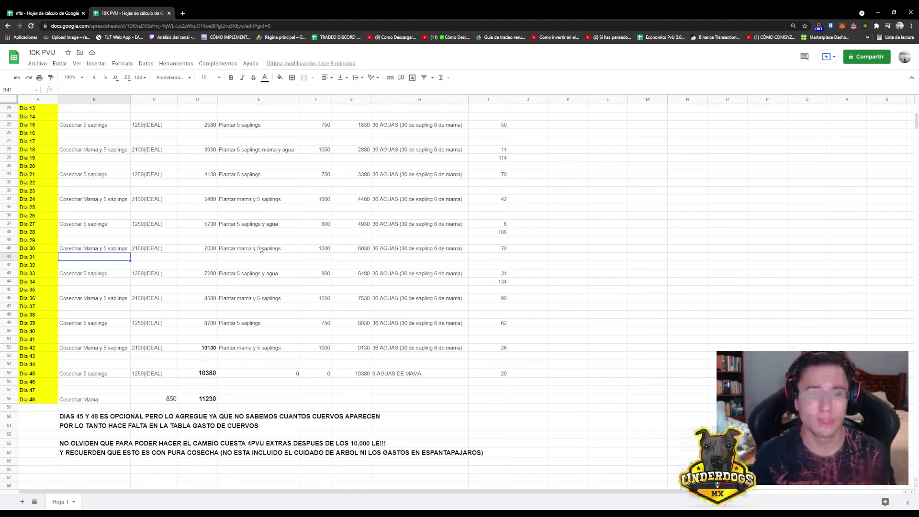
pyautogui.click(280, 216)
pyautogui.click(239, 224)
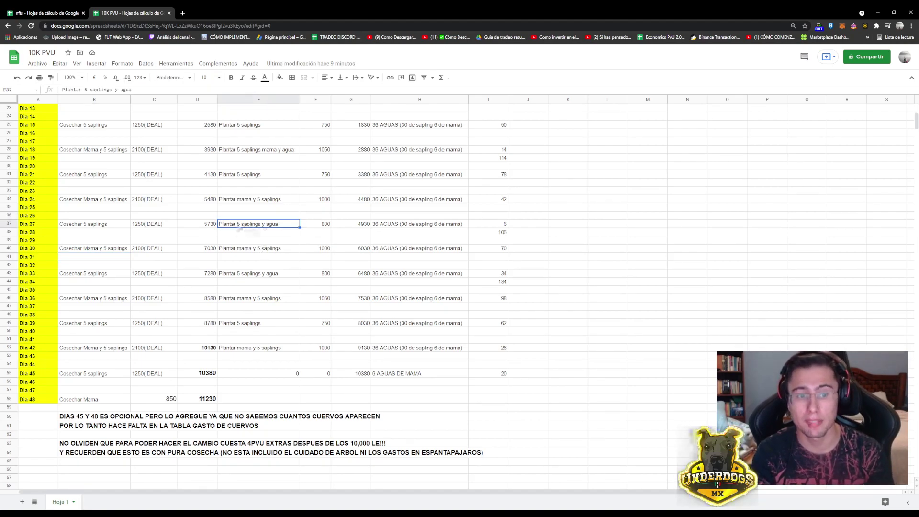
pyautogui.click(317, 227)
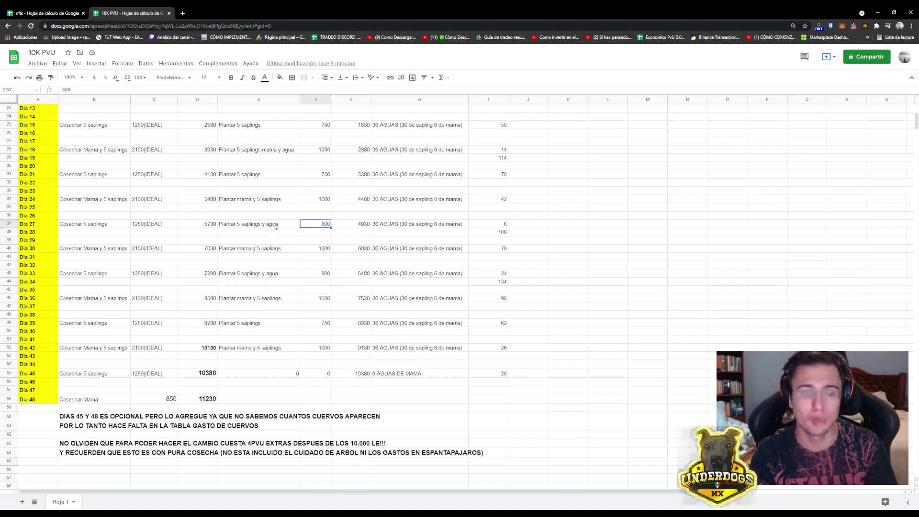
pyautogui.click(204, 232)
pyautogui.click(238, 240)
pyautogui.click(244, 248)
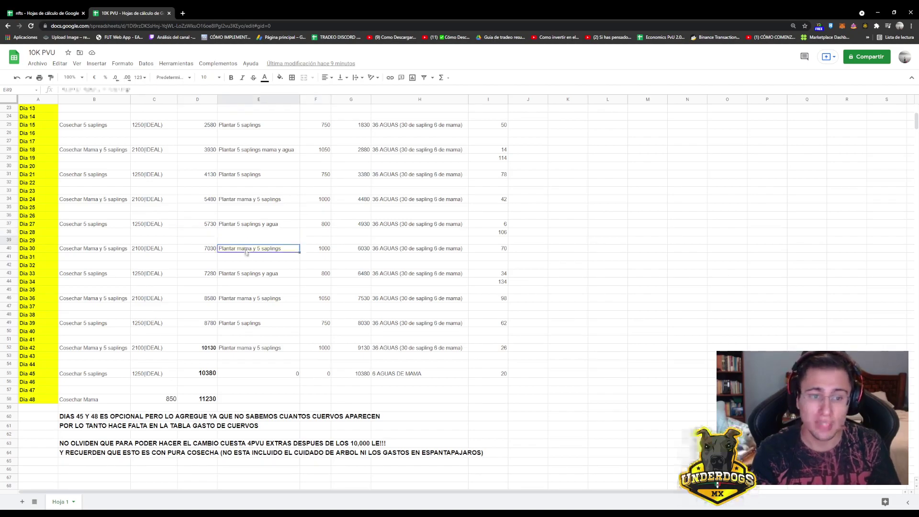
pyautogui.click(253, 278)
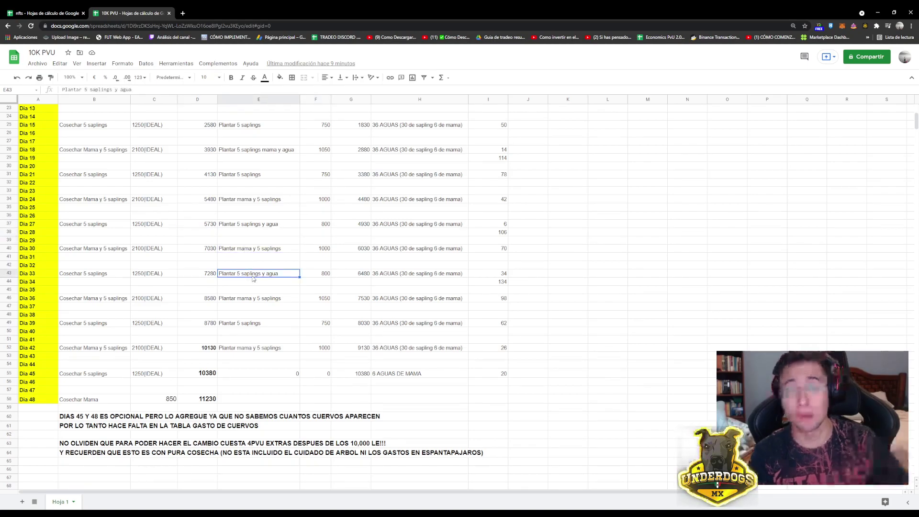
# - Review the strategy table from Día 1 down to the Día 48 harvest and final LE restante
pyautogui.scroll(5, 287, 248)
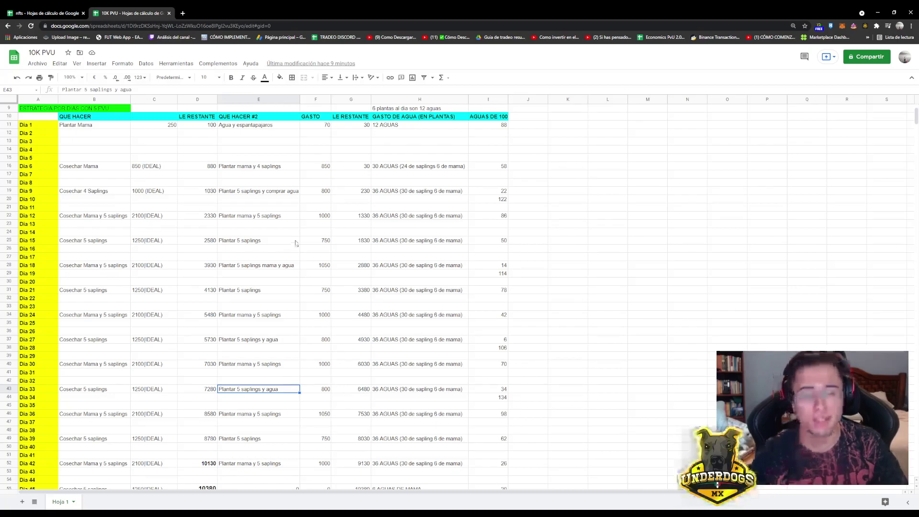
pyautogui.scroll(-3, 294, 245)
pyautogui.click(89, 430)
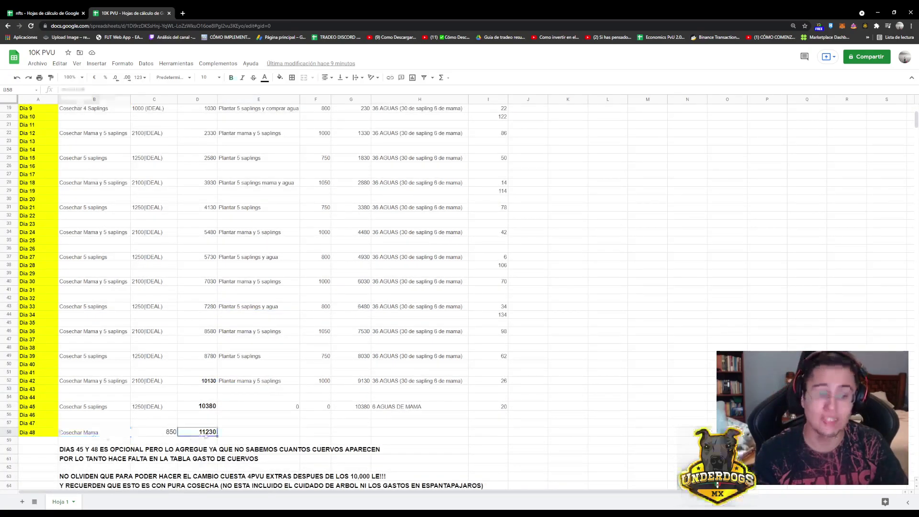
pyautogui.click(201, 431)
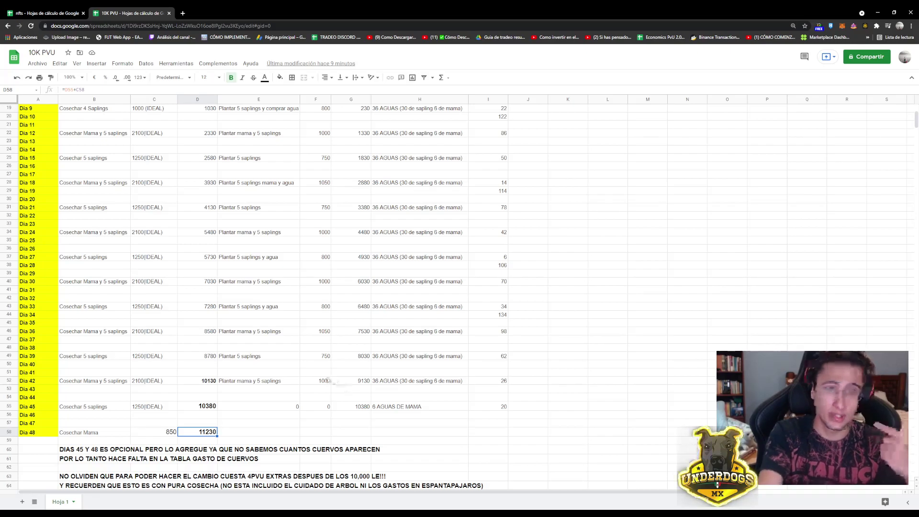
# - Check the spreadsheet's sharing options, close them, and return to the costs section at the start of the sheet
pyautogui.click(867, 57)
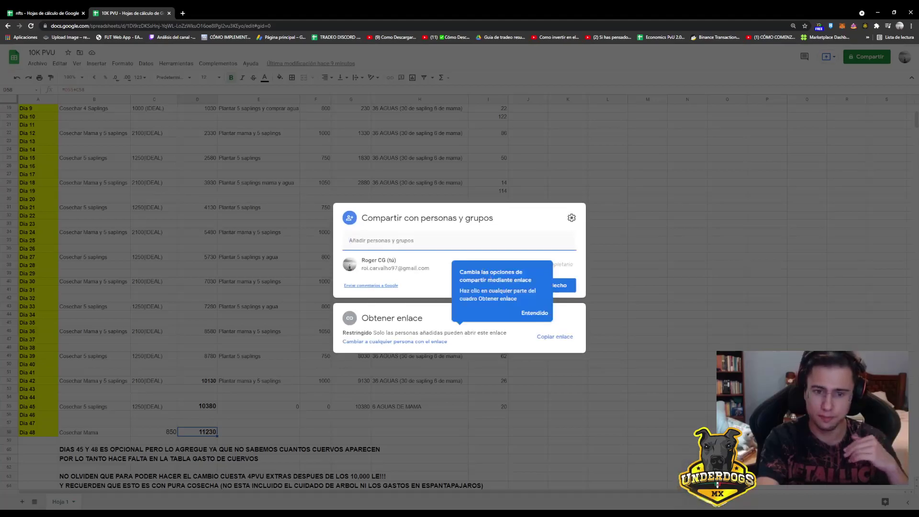
pyautogui.click(624, 231)
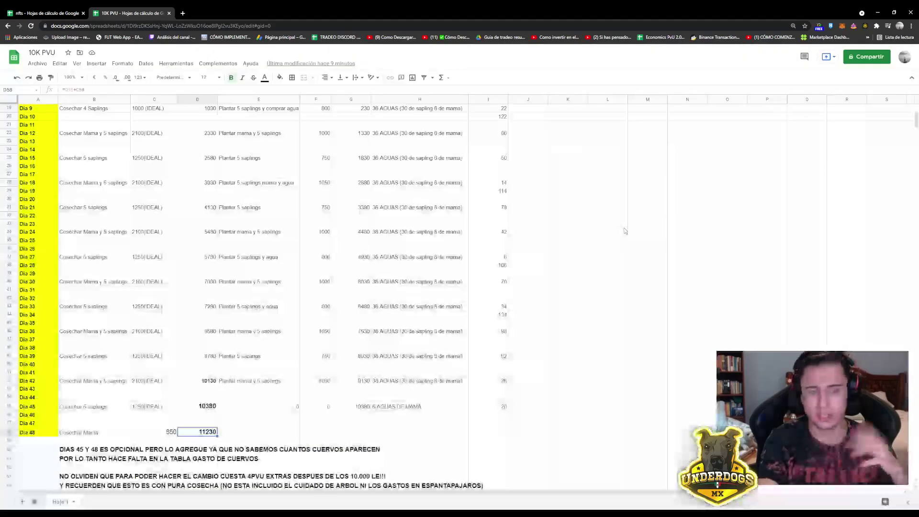
pyautogui.scroll(5, 445, 382)
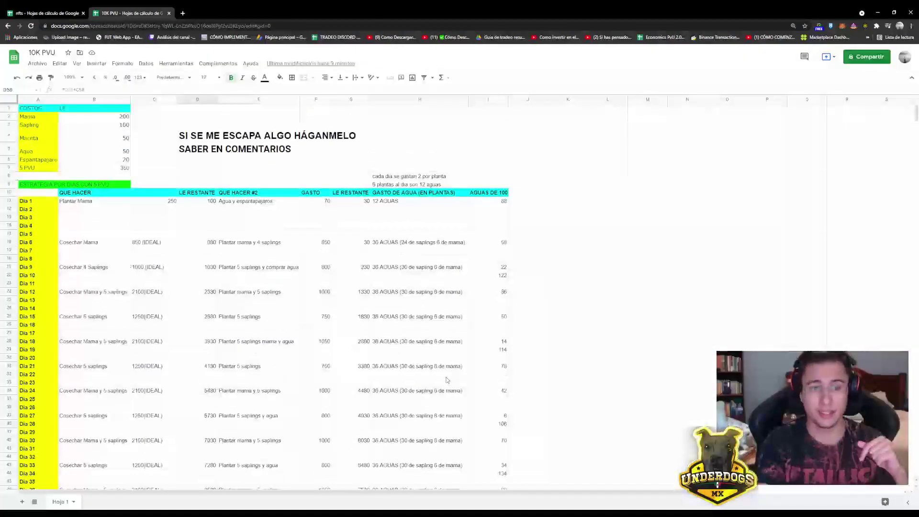